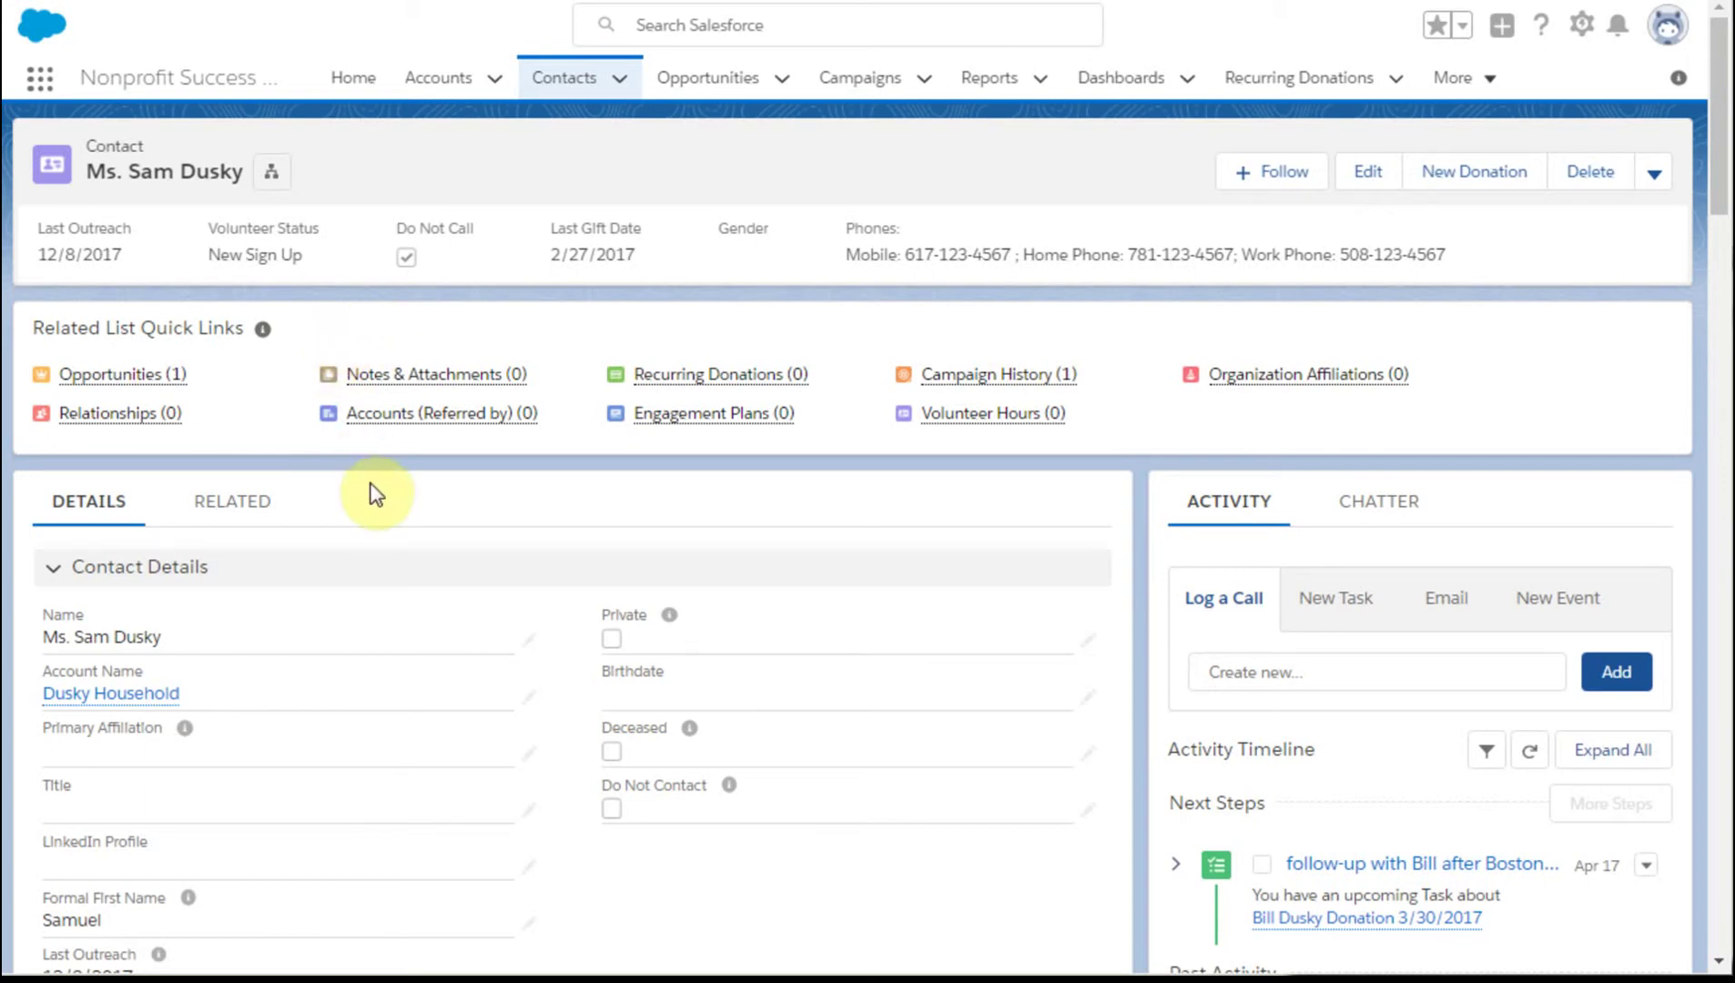
# Step: Show the contact's related lists and browse its $502.00 donation and campaign membership
pyautogui.click(280, 515)
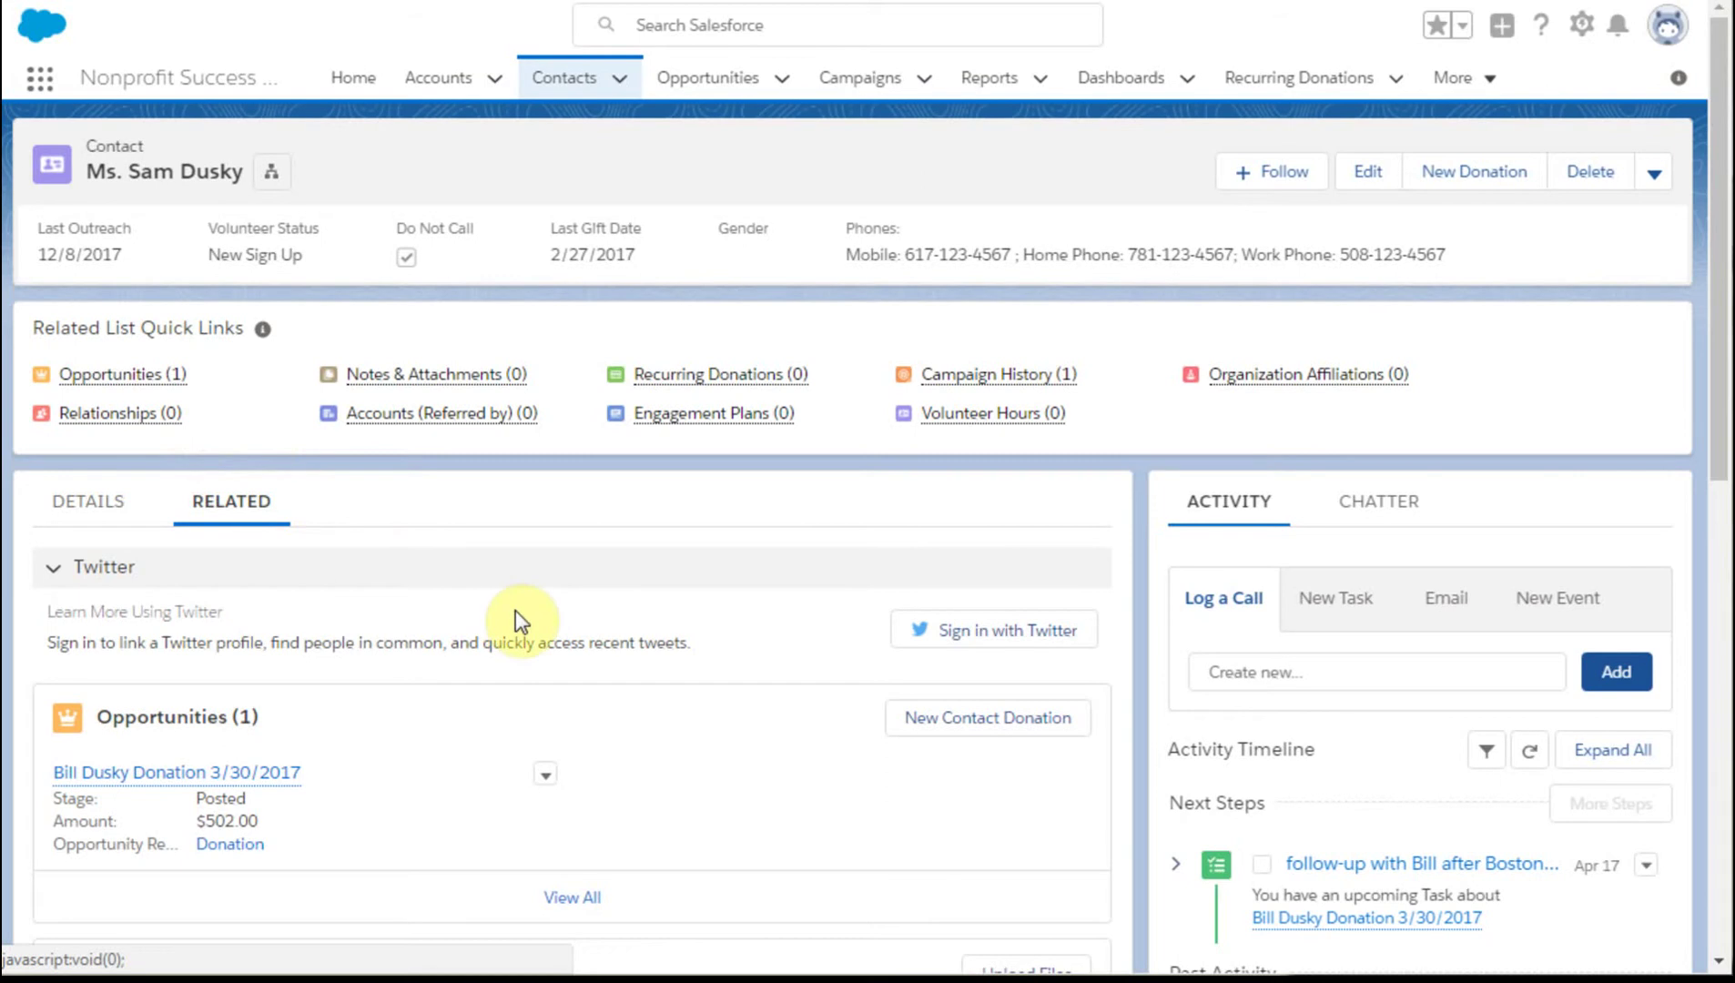
pyautogui.scroll(-3, 525, 623)
pyautogui.scroll(-3, 528, 628)
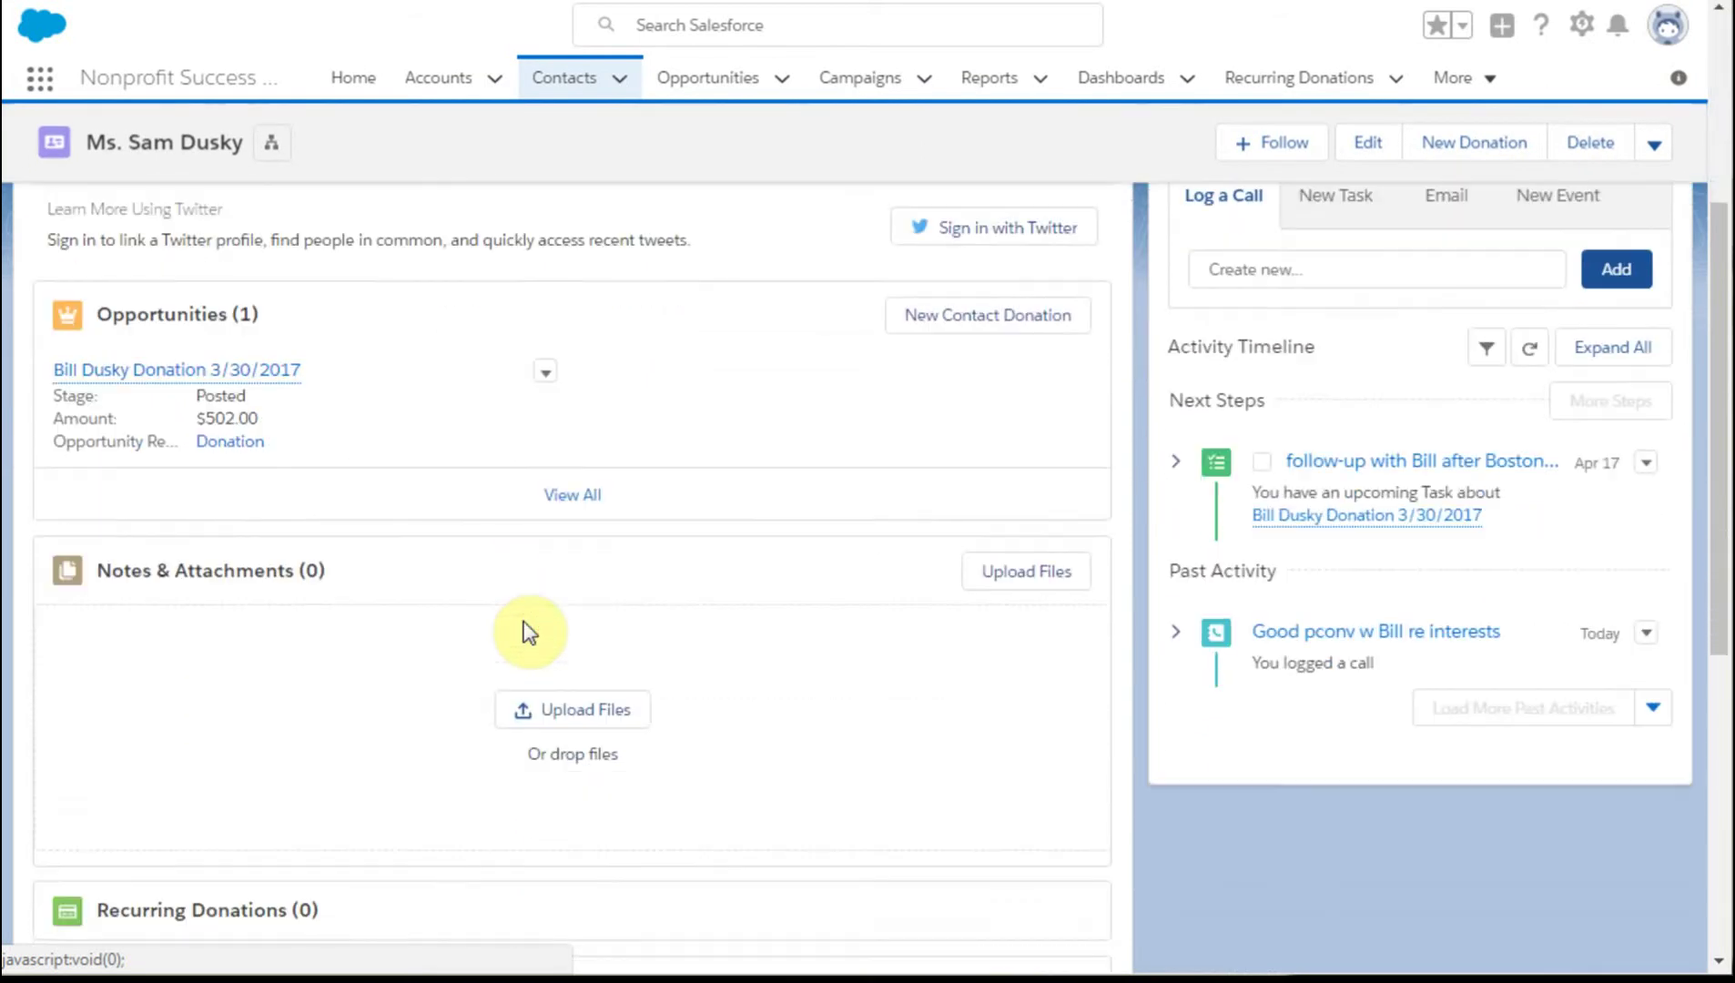
pyautogui.scroll(-3, 528, 631)
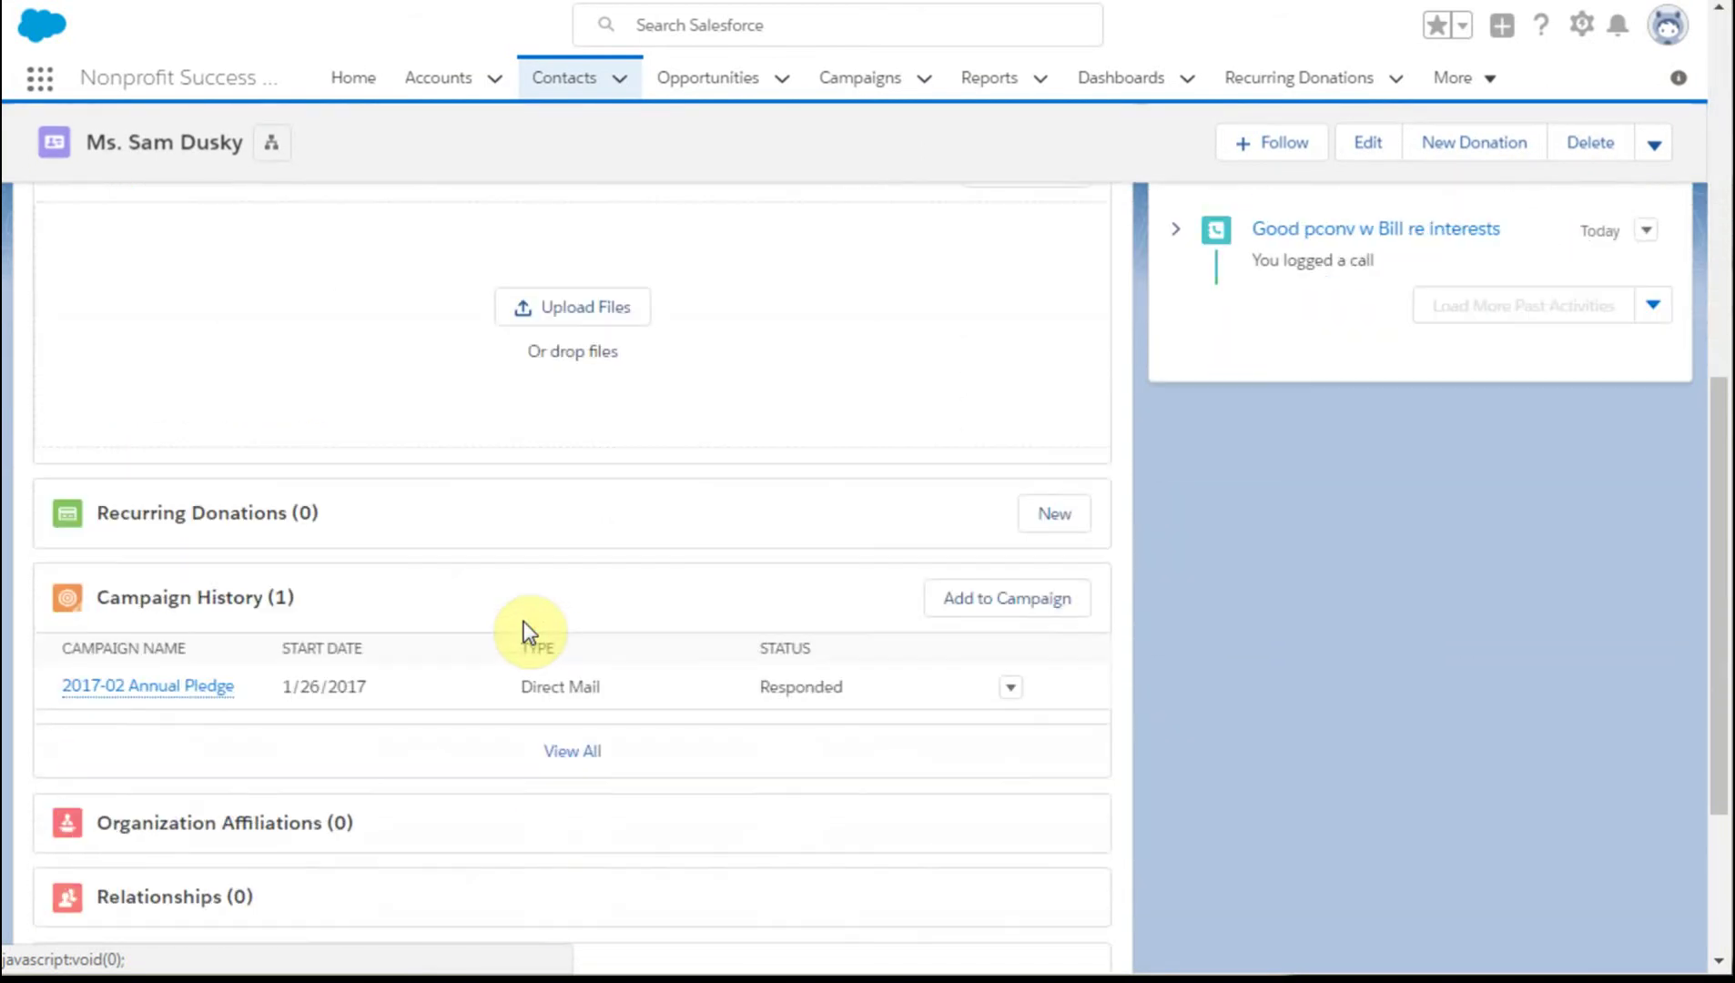
pyautogui.scroll(-3, 528, 630)
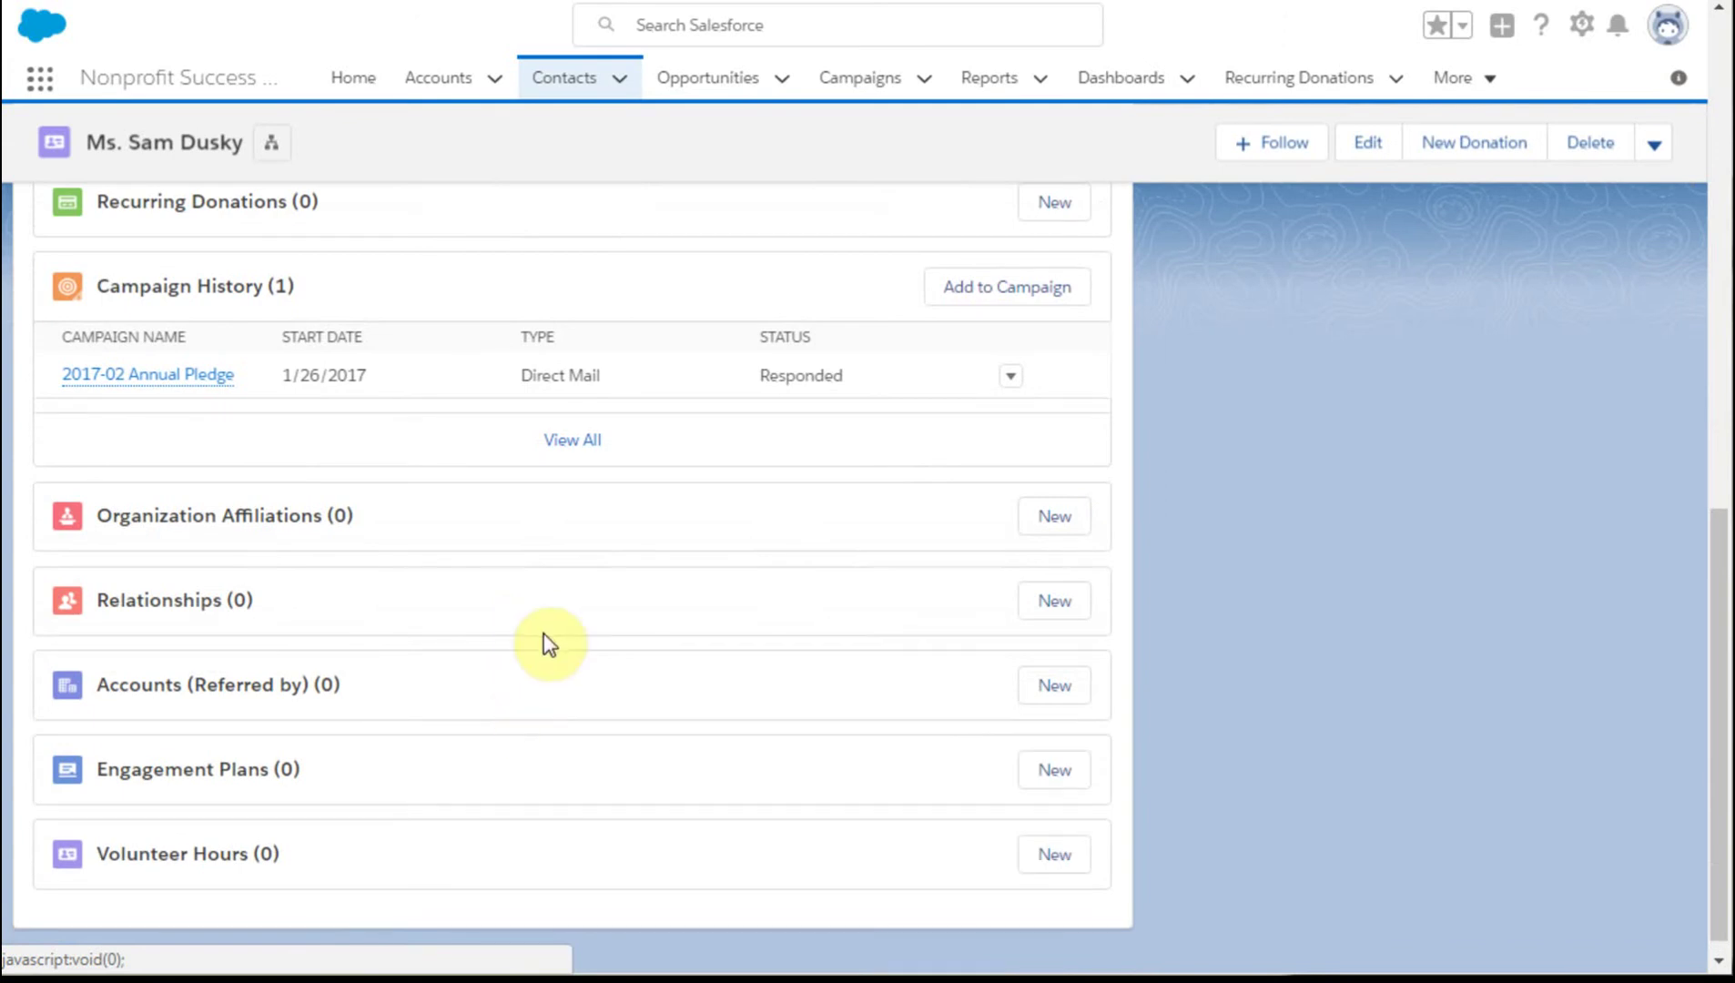
pyautogui.scroll(3, 547, 637)
pyautogui.scroll(6, 544, 635)
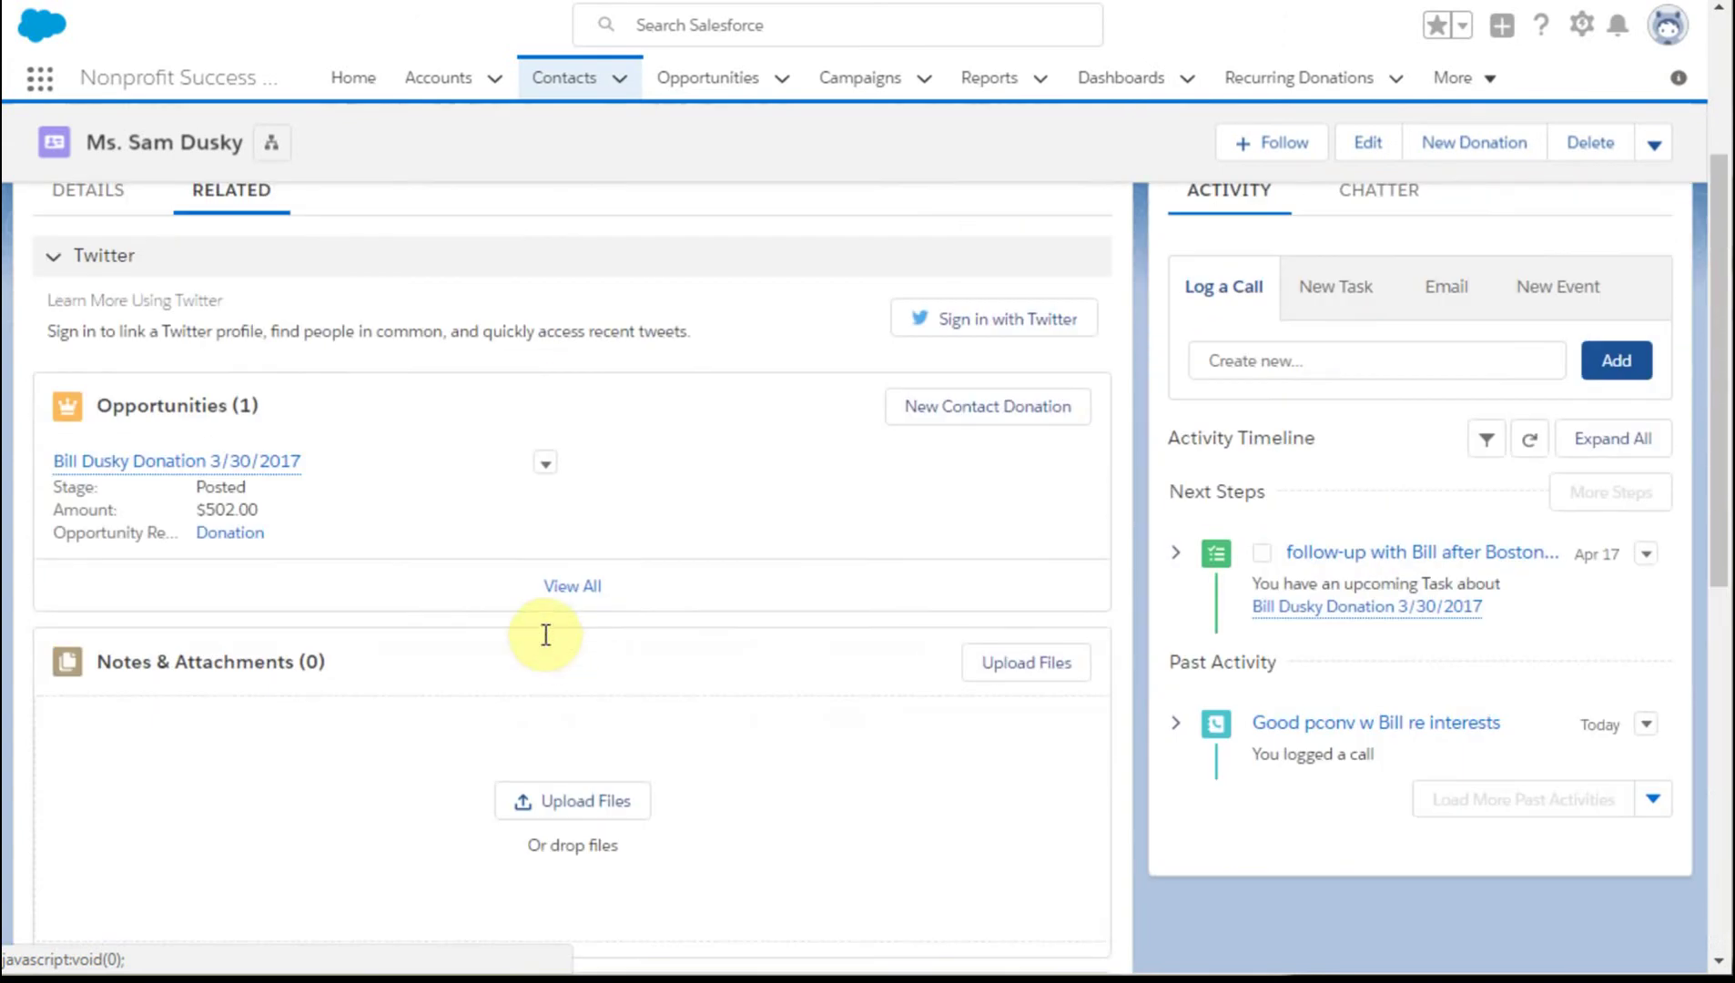
pyautogui.scroll(4, 544, 633)
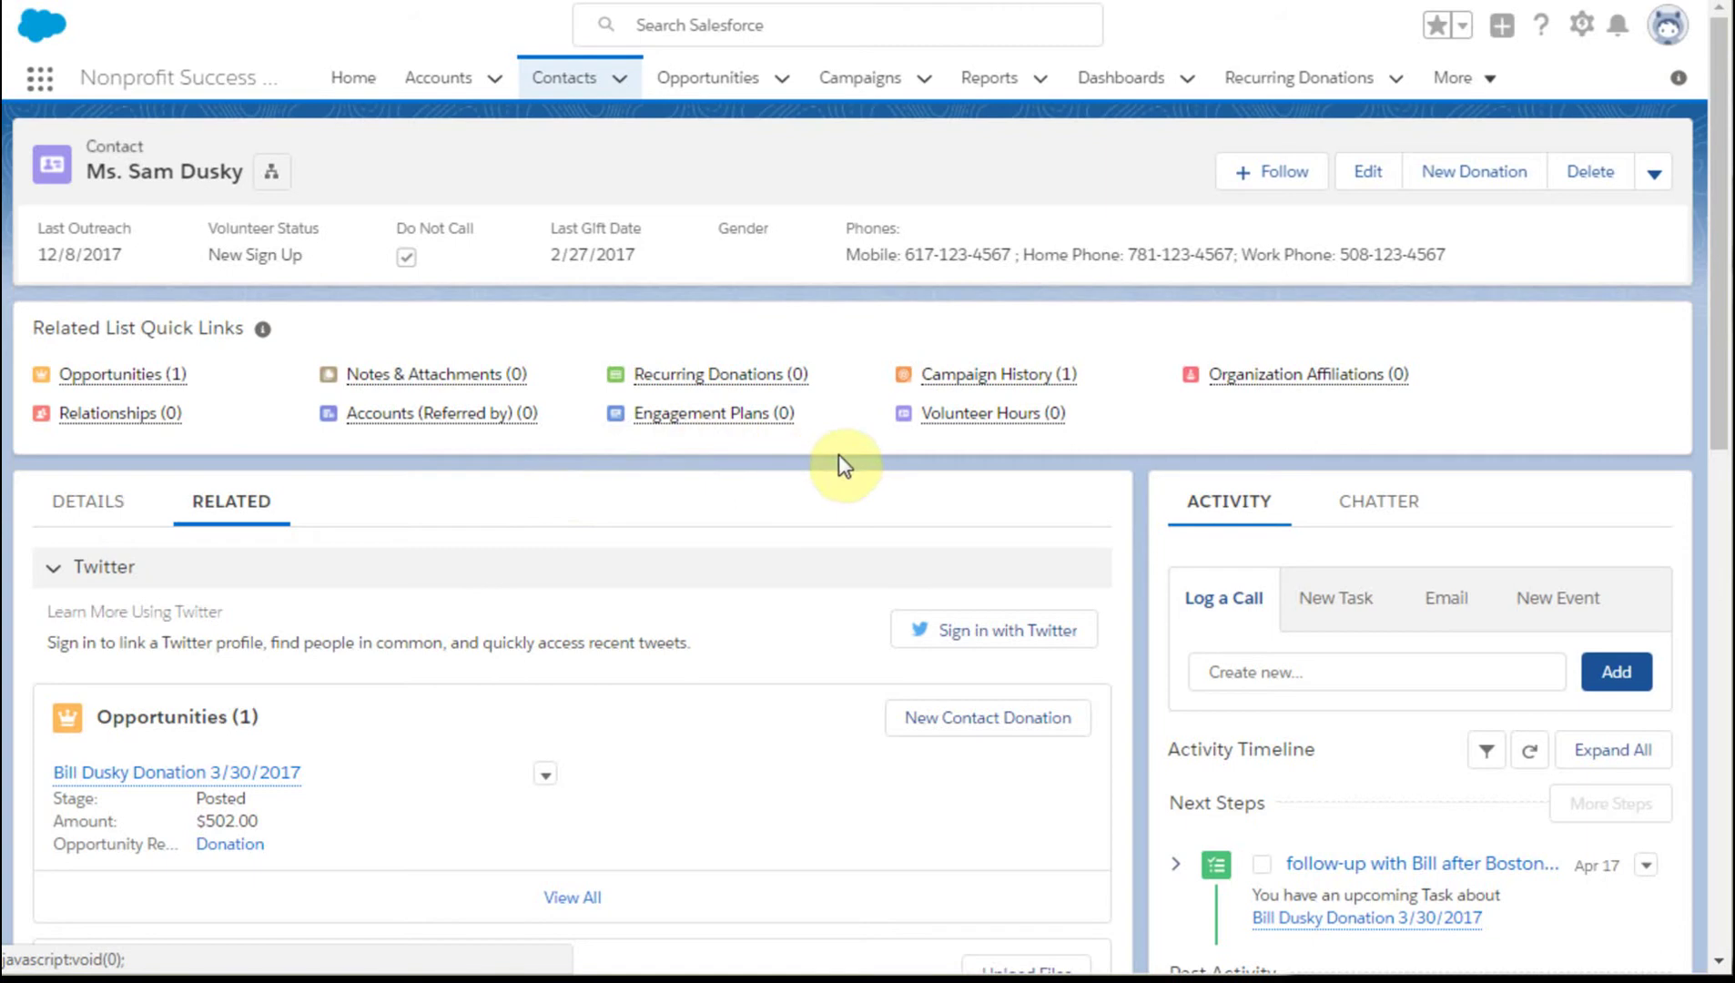
pyautogui.moveTo(928, 424)
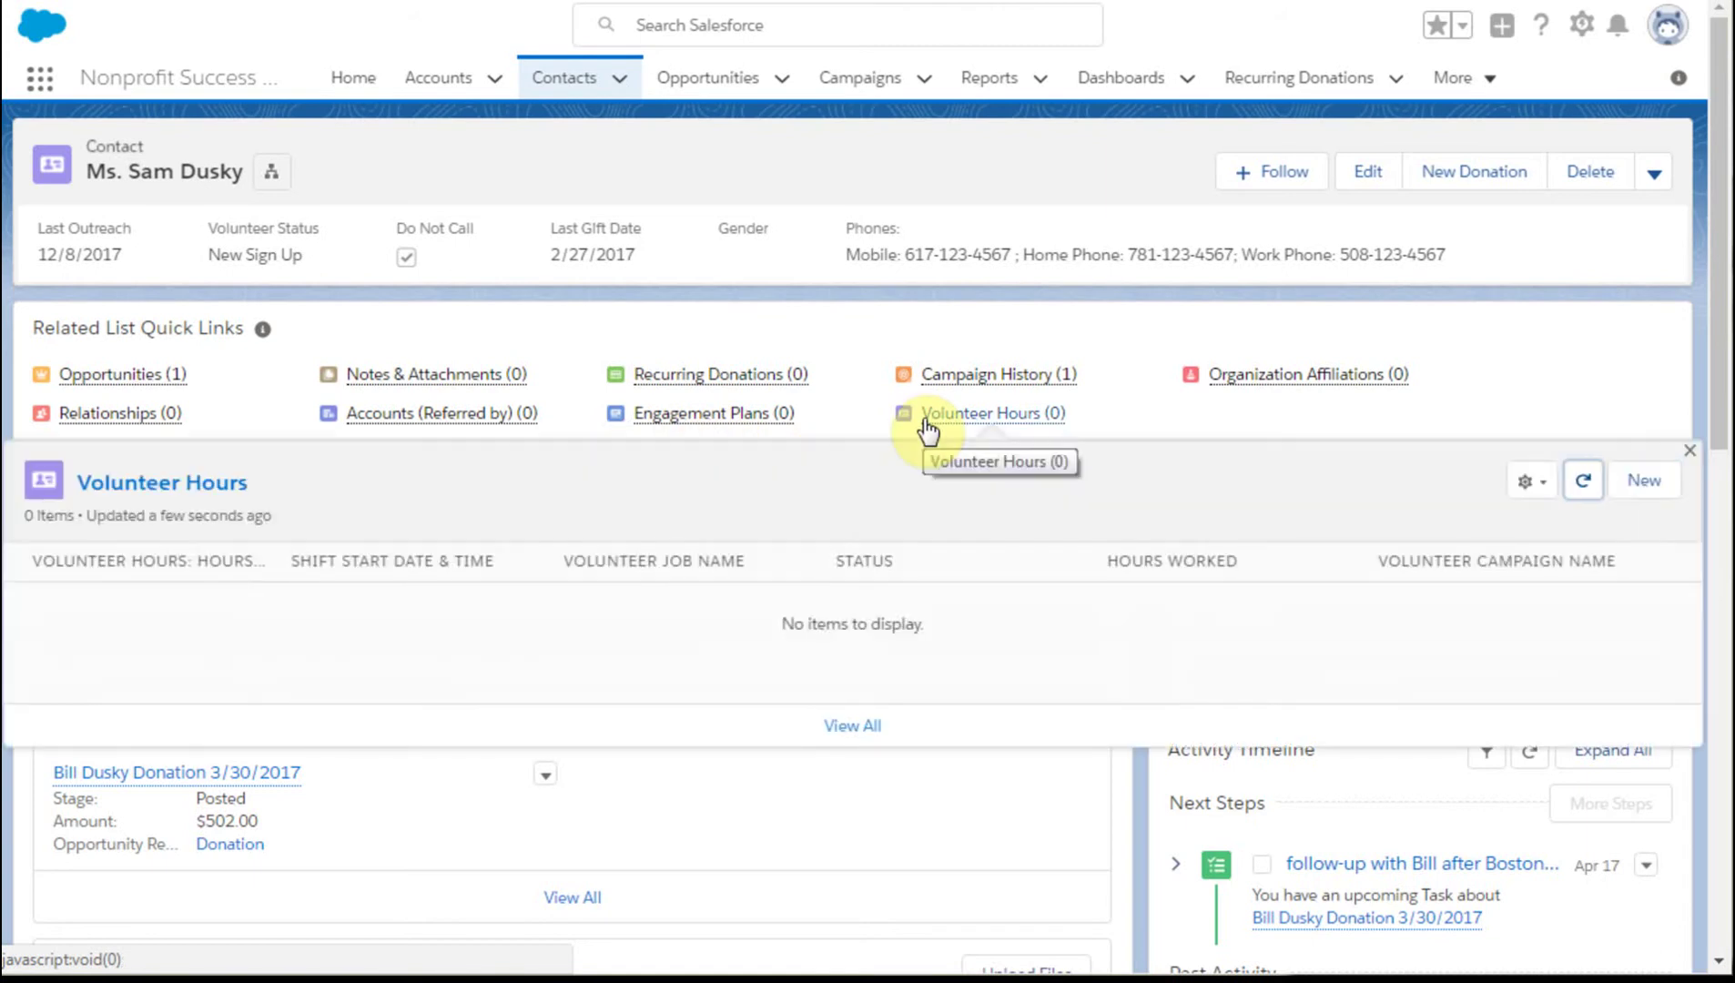
pyautogui.moveTo(763, 434)
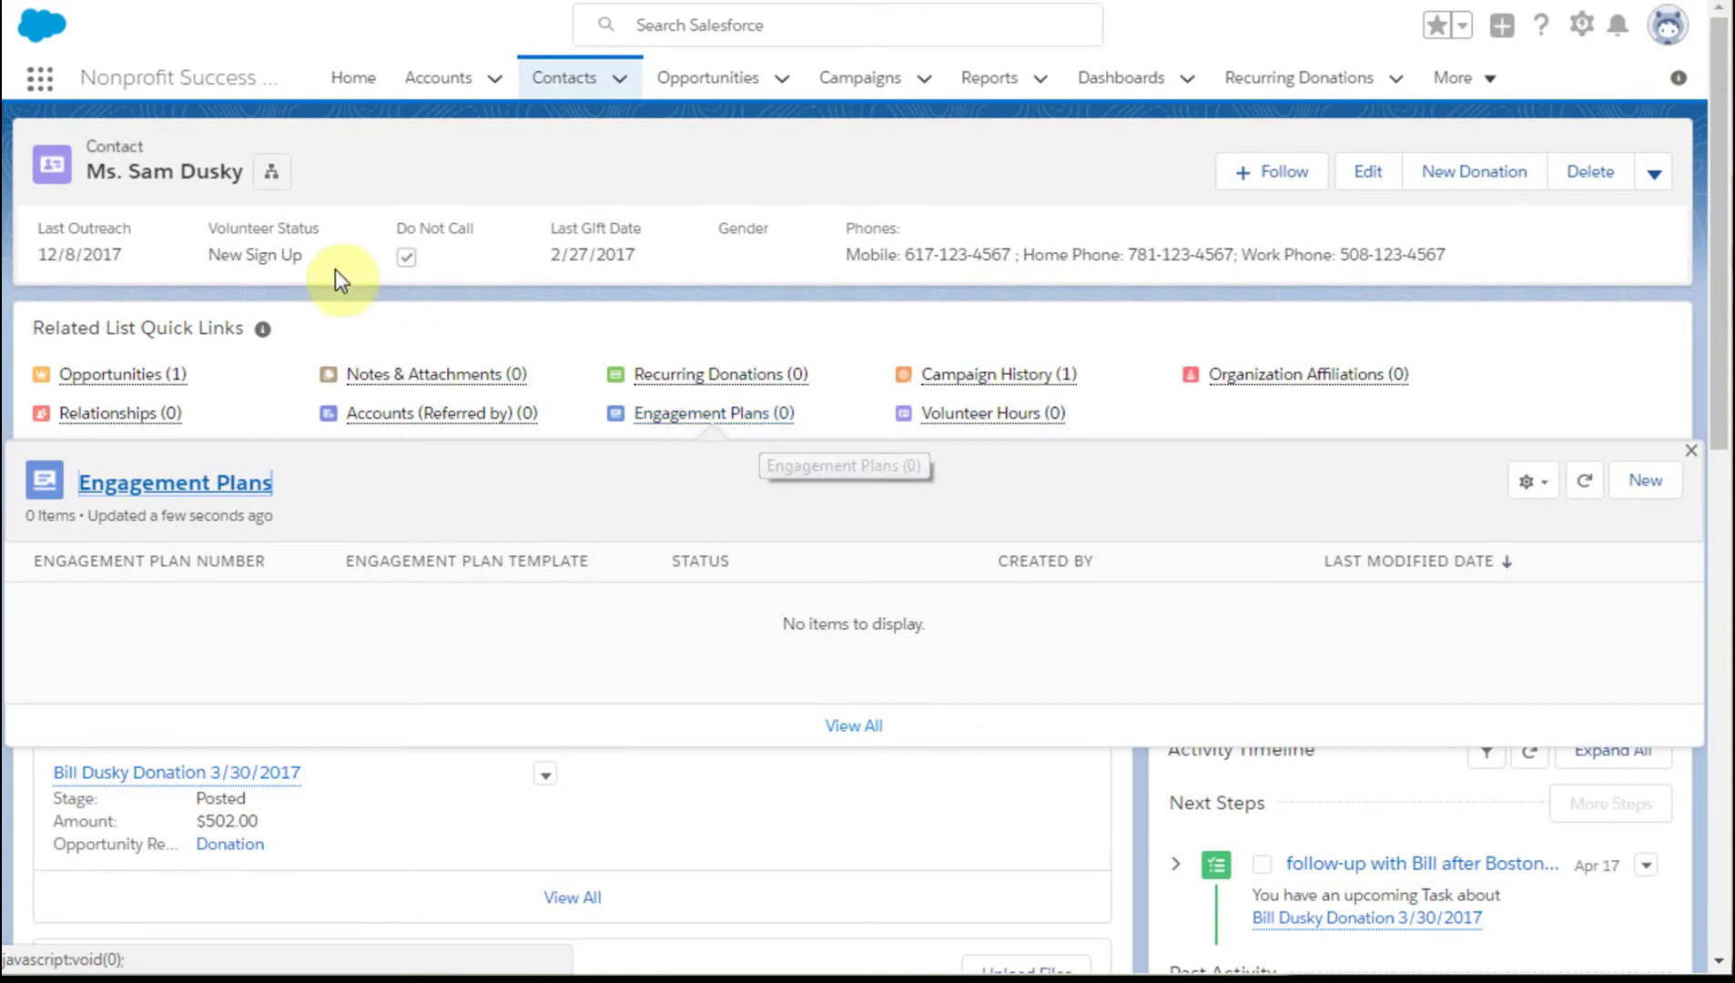
pyautogui.moveTo(264, 339)
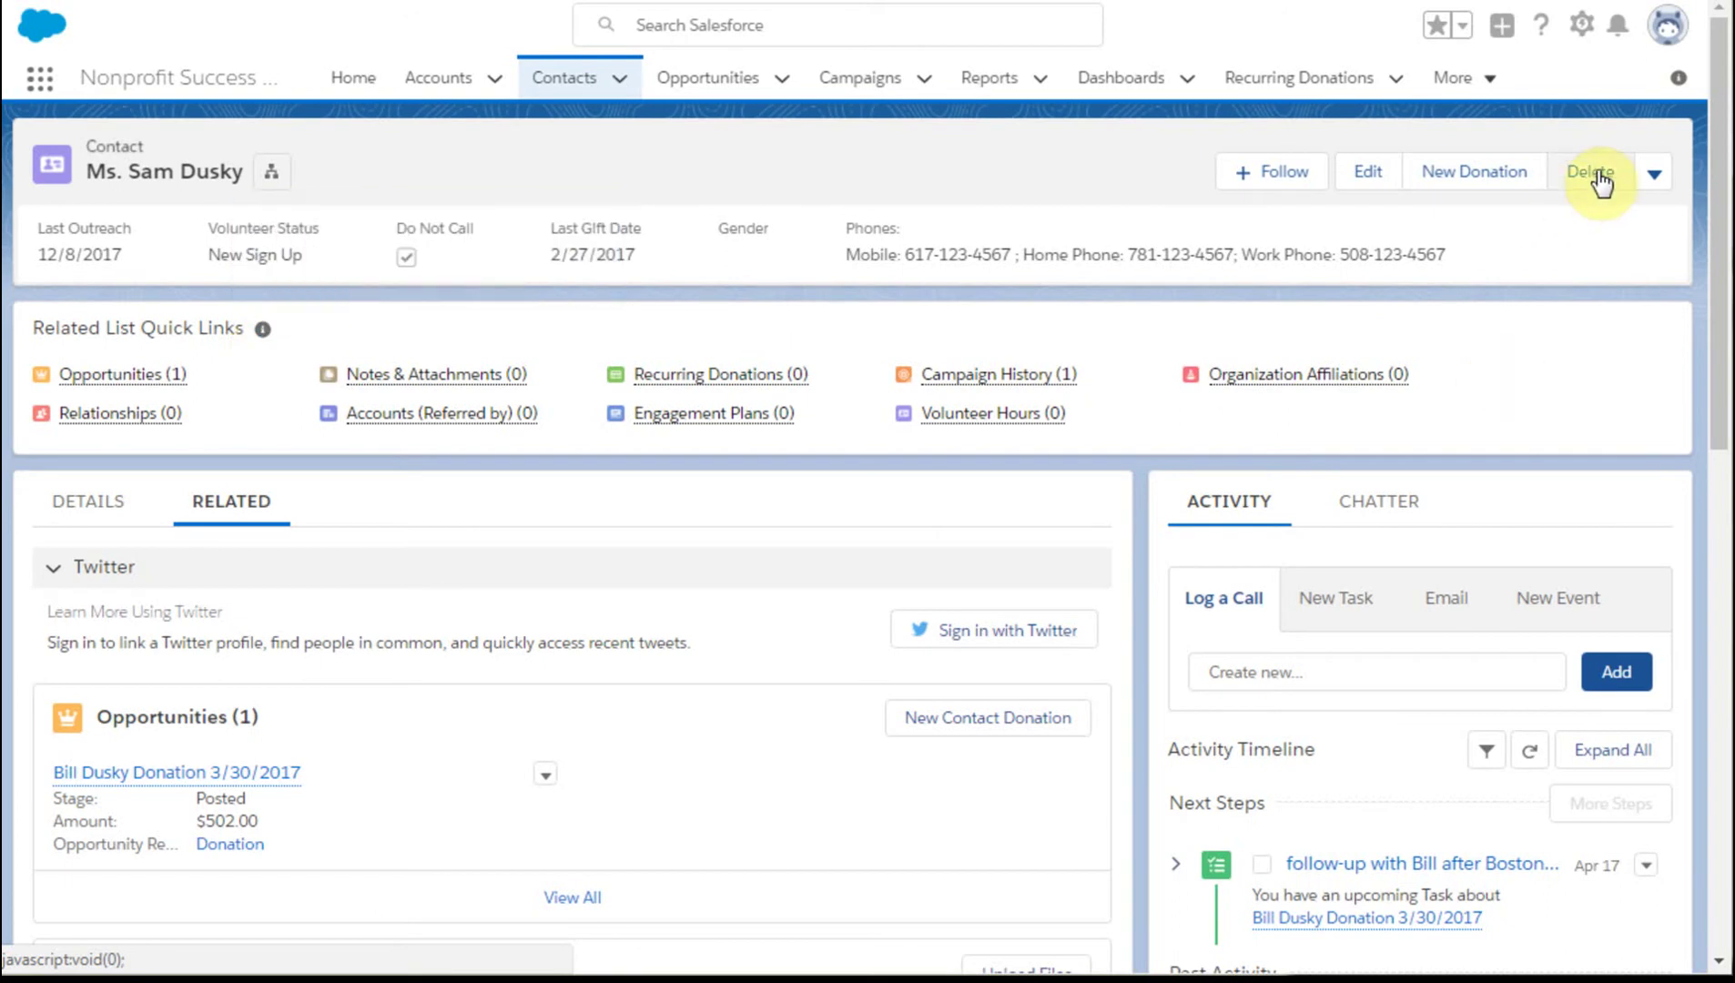
pyautogui.click(1669, 30)
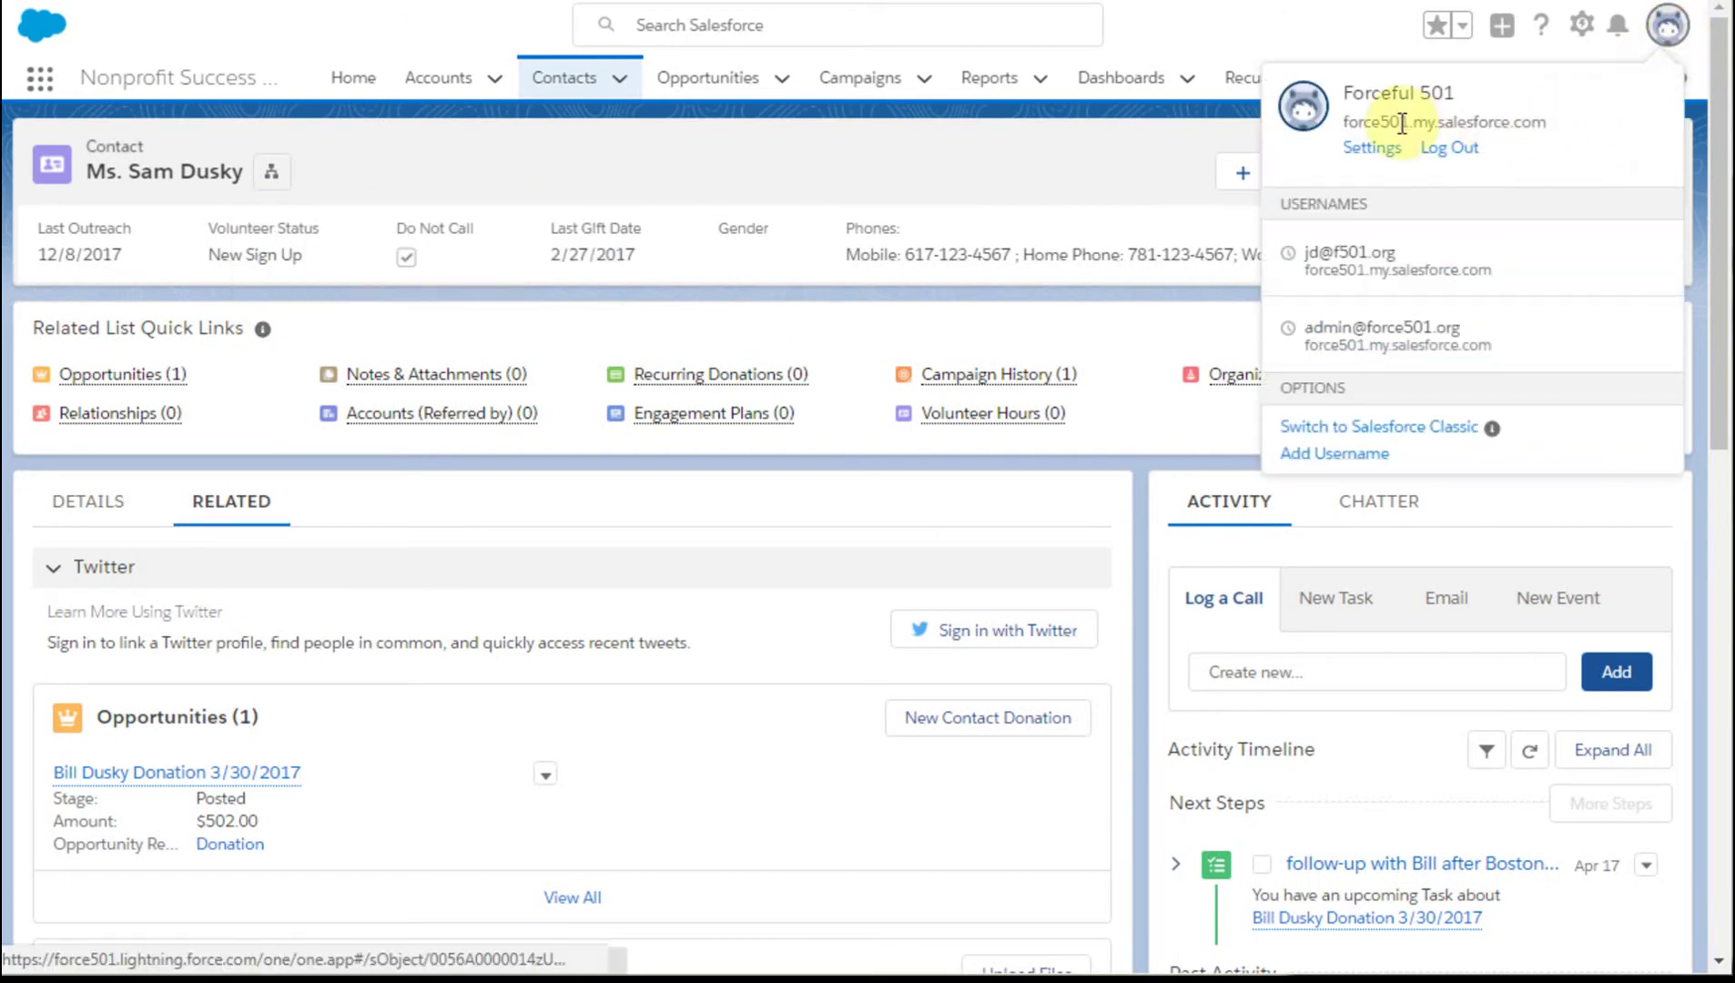
# Step: Go to personal Settings' Customize My Pages and pick Contacts as the page to customize
pyautogui.click(1375, 154)
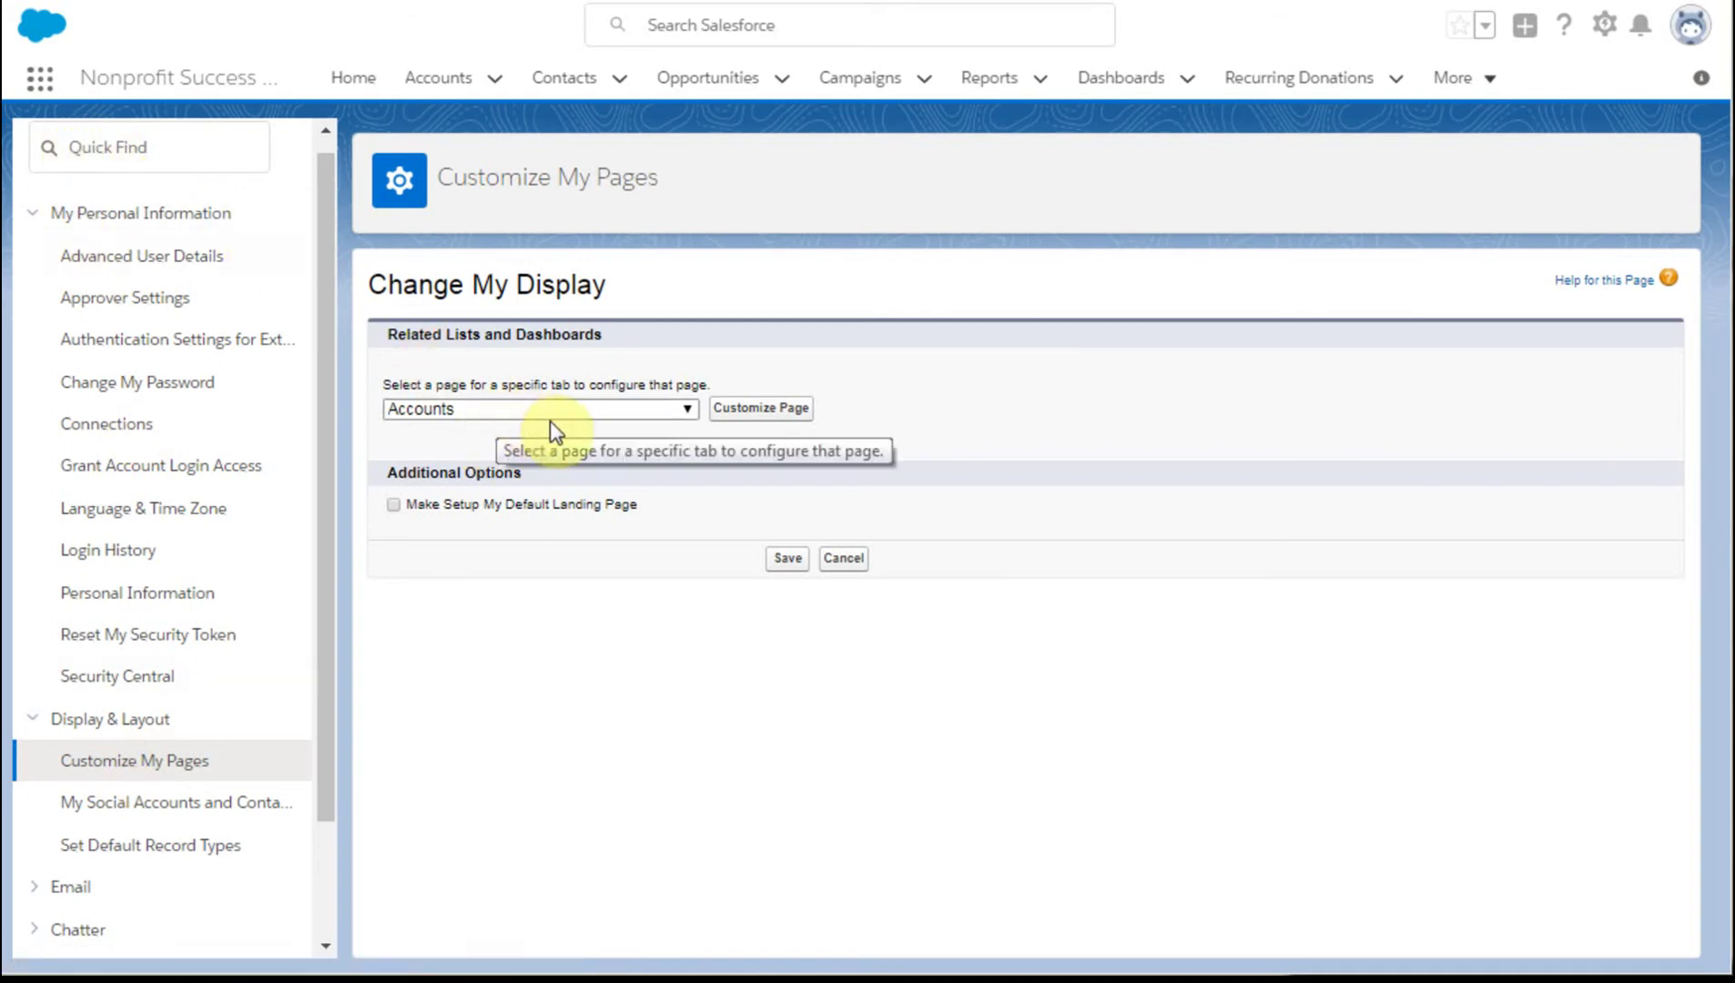
pyautogui.click(690, 410)
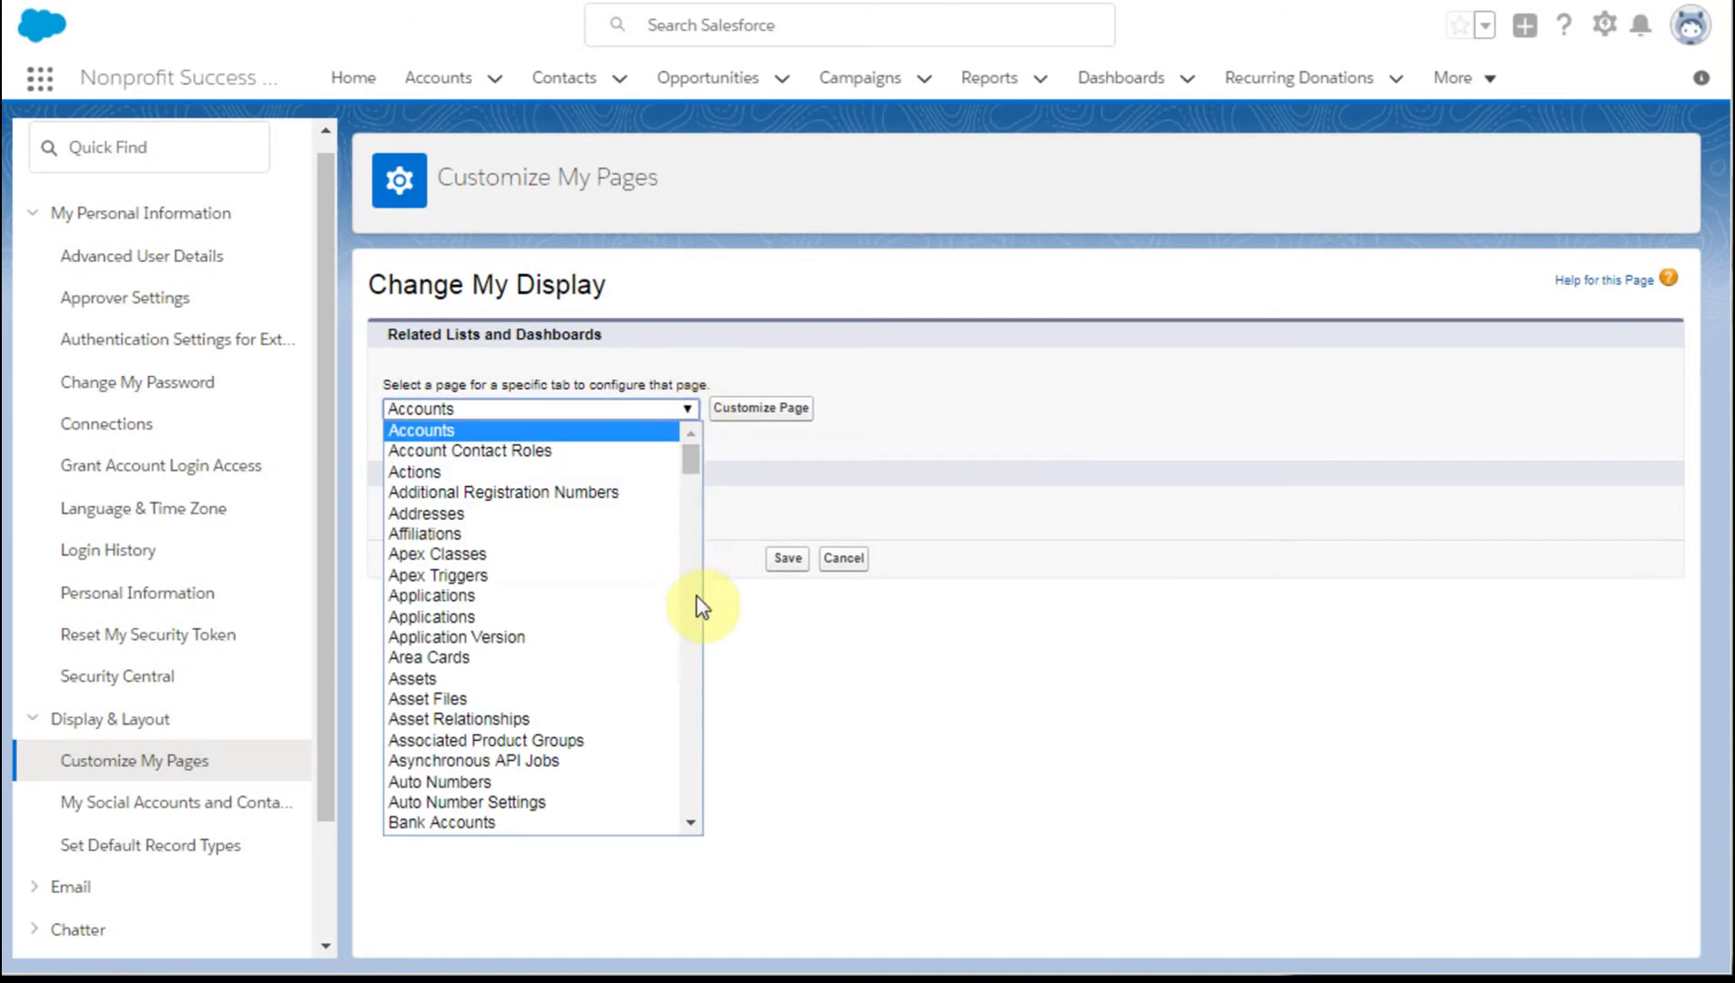
pyautogui.scroll(-5, 697, 595)
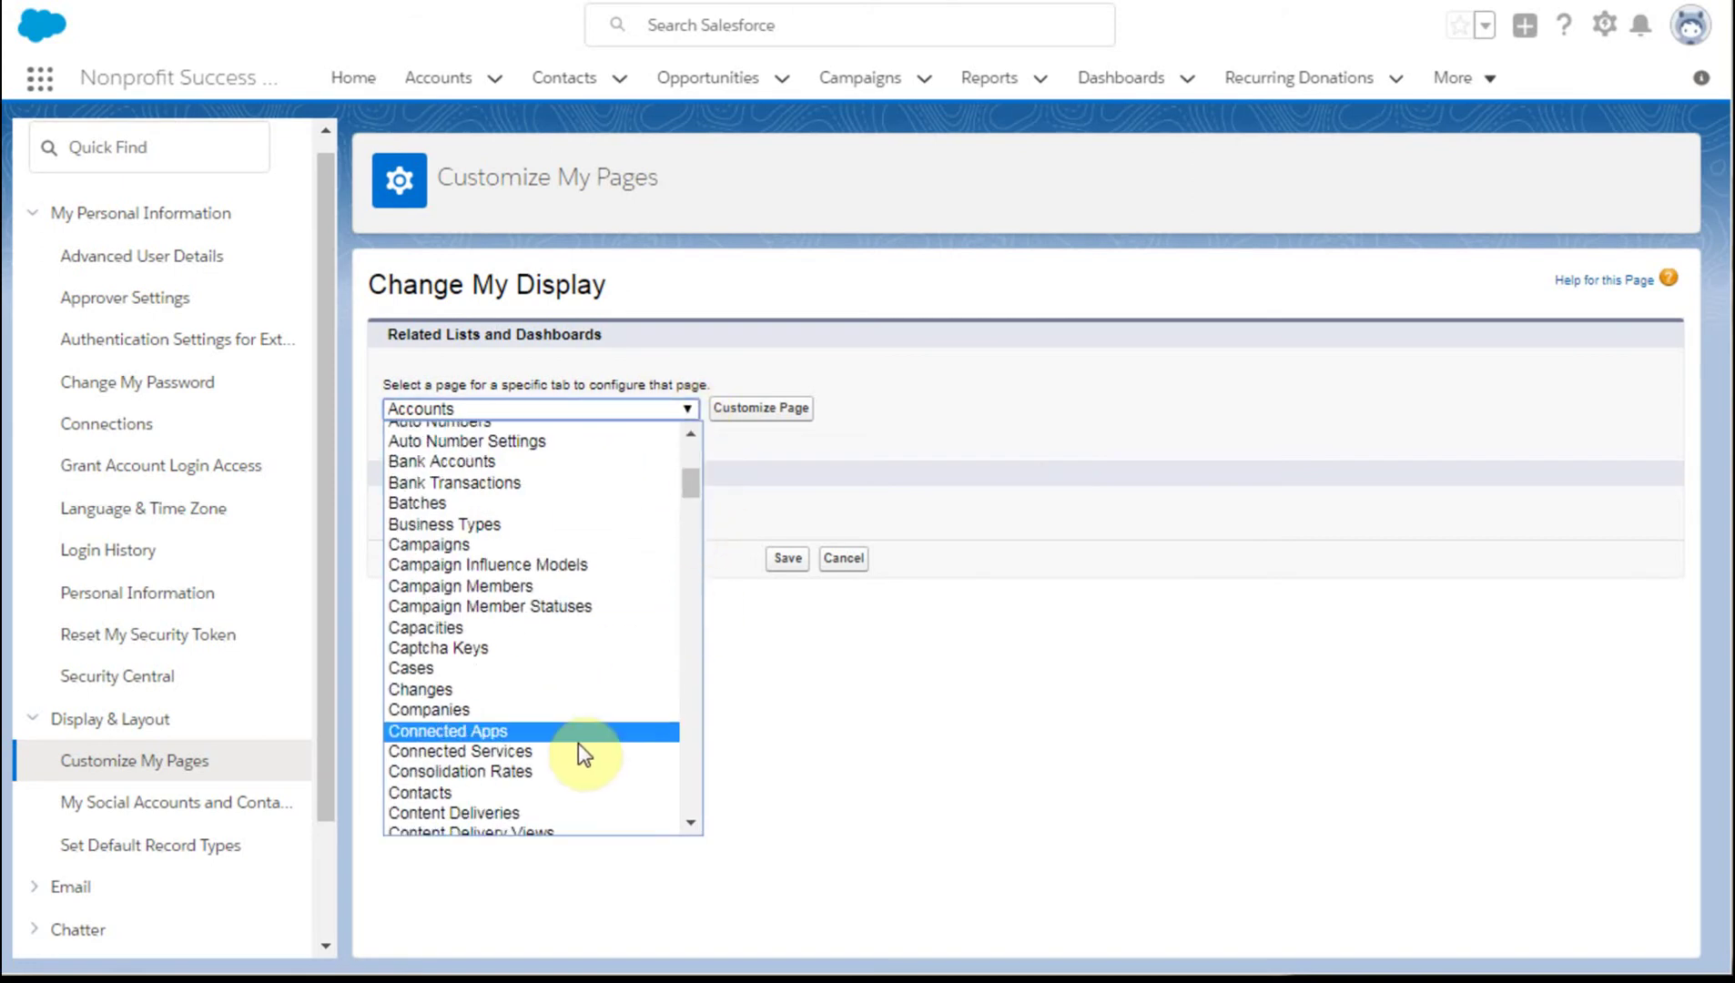
pyautogui.click(556, 790)
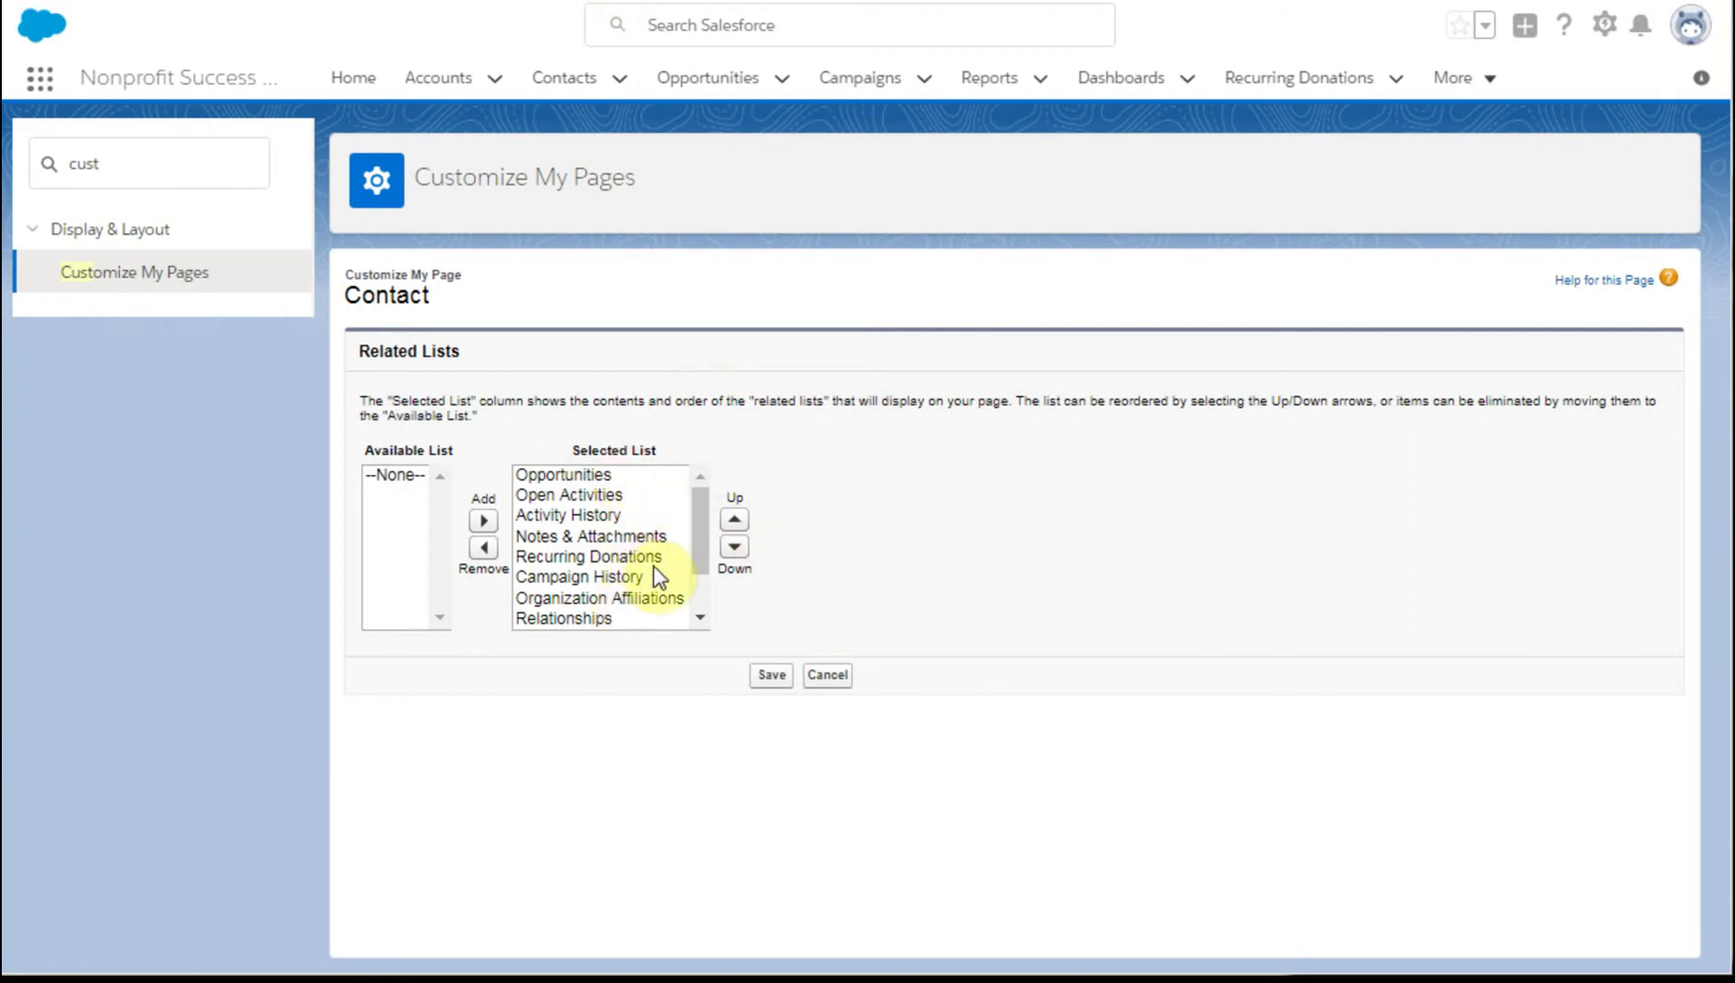
# Step: Bring up all selected Contact related lists, from Opportunities through Volunteer Hours
pyautogui.moveTo(703, 531); pyautogui.dragTo(709, 580)
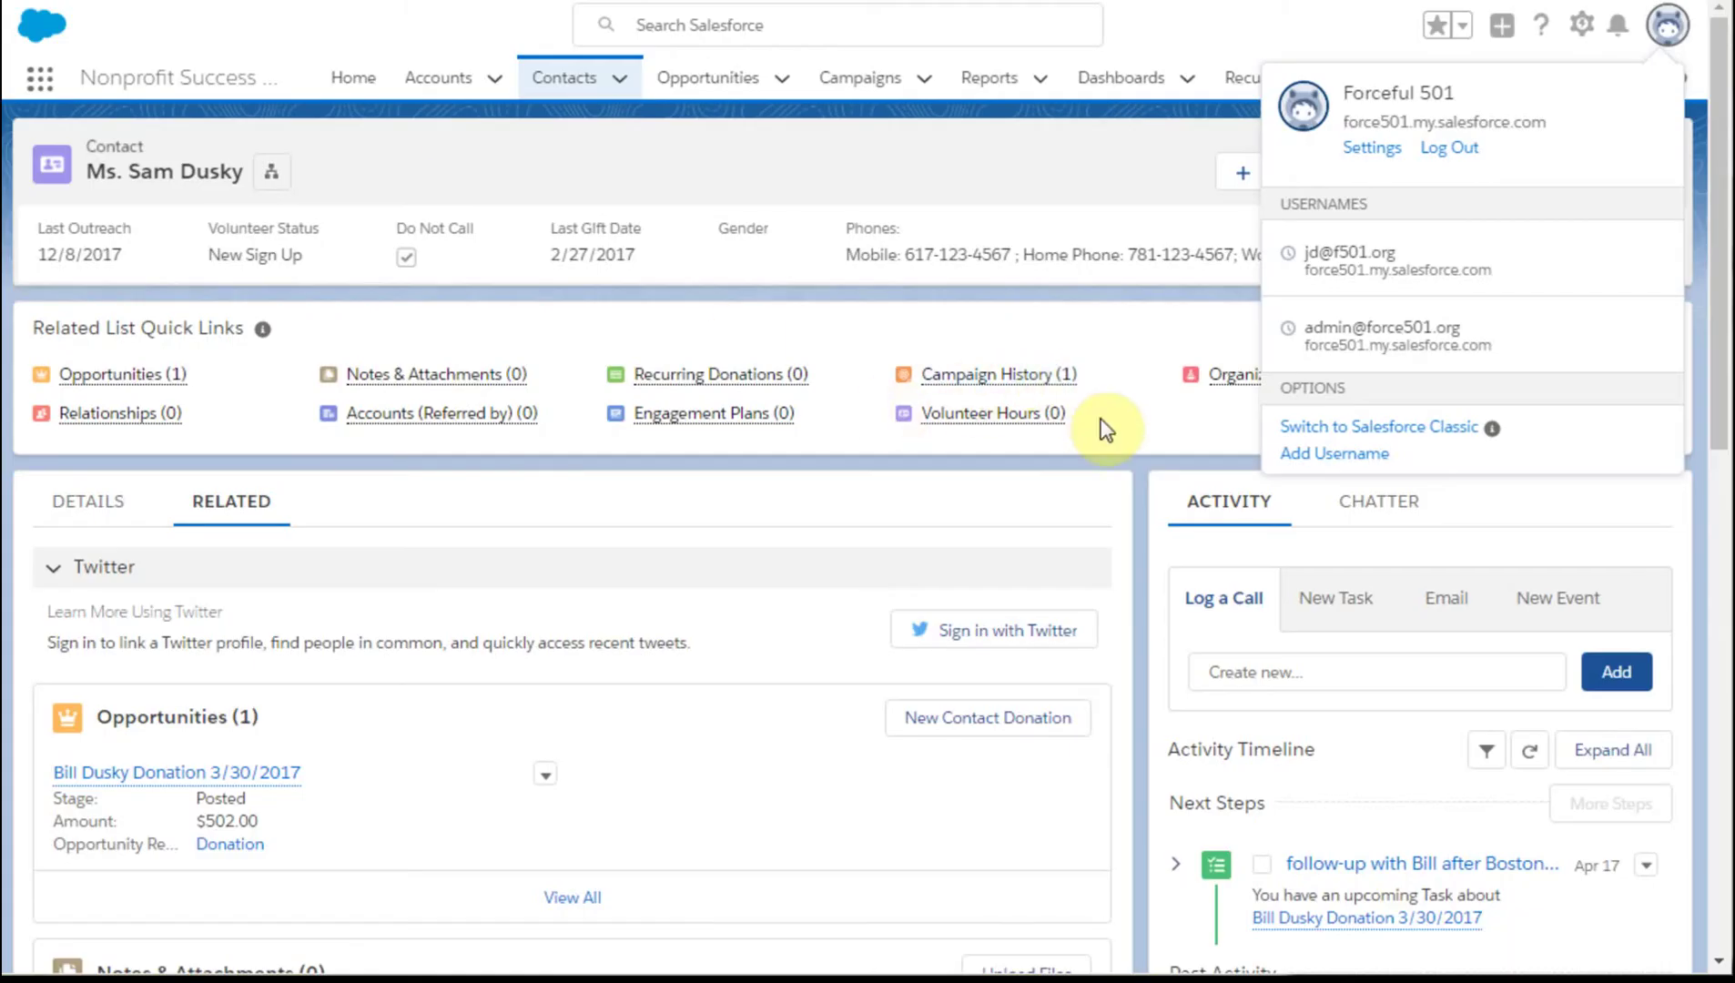
pyautogui.click(1096, 202)
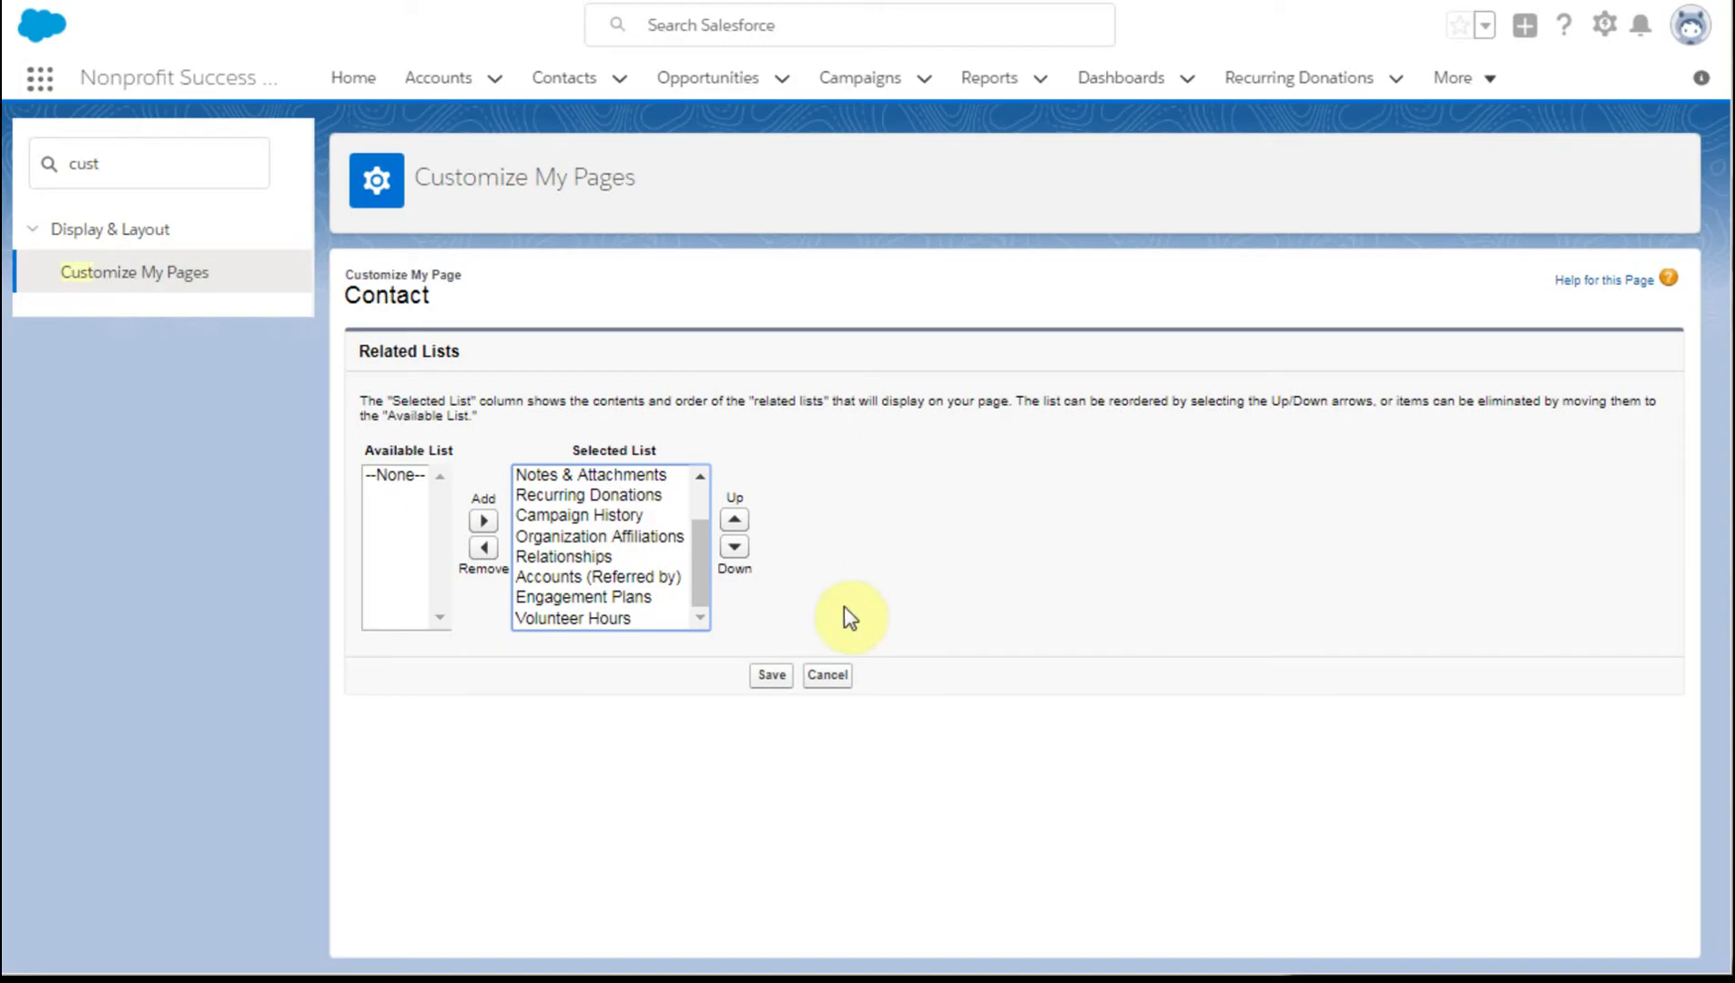
# Step: Move Volunteer Hours and Engagement Plans to the Available List
pyautogui.click(590, 620)
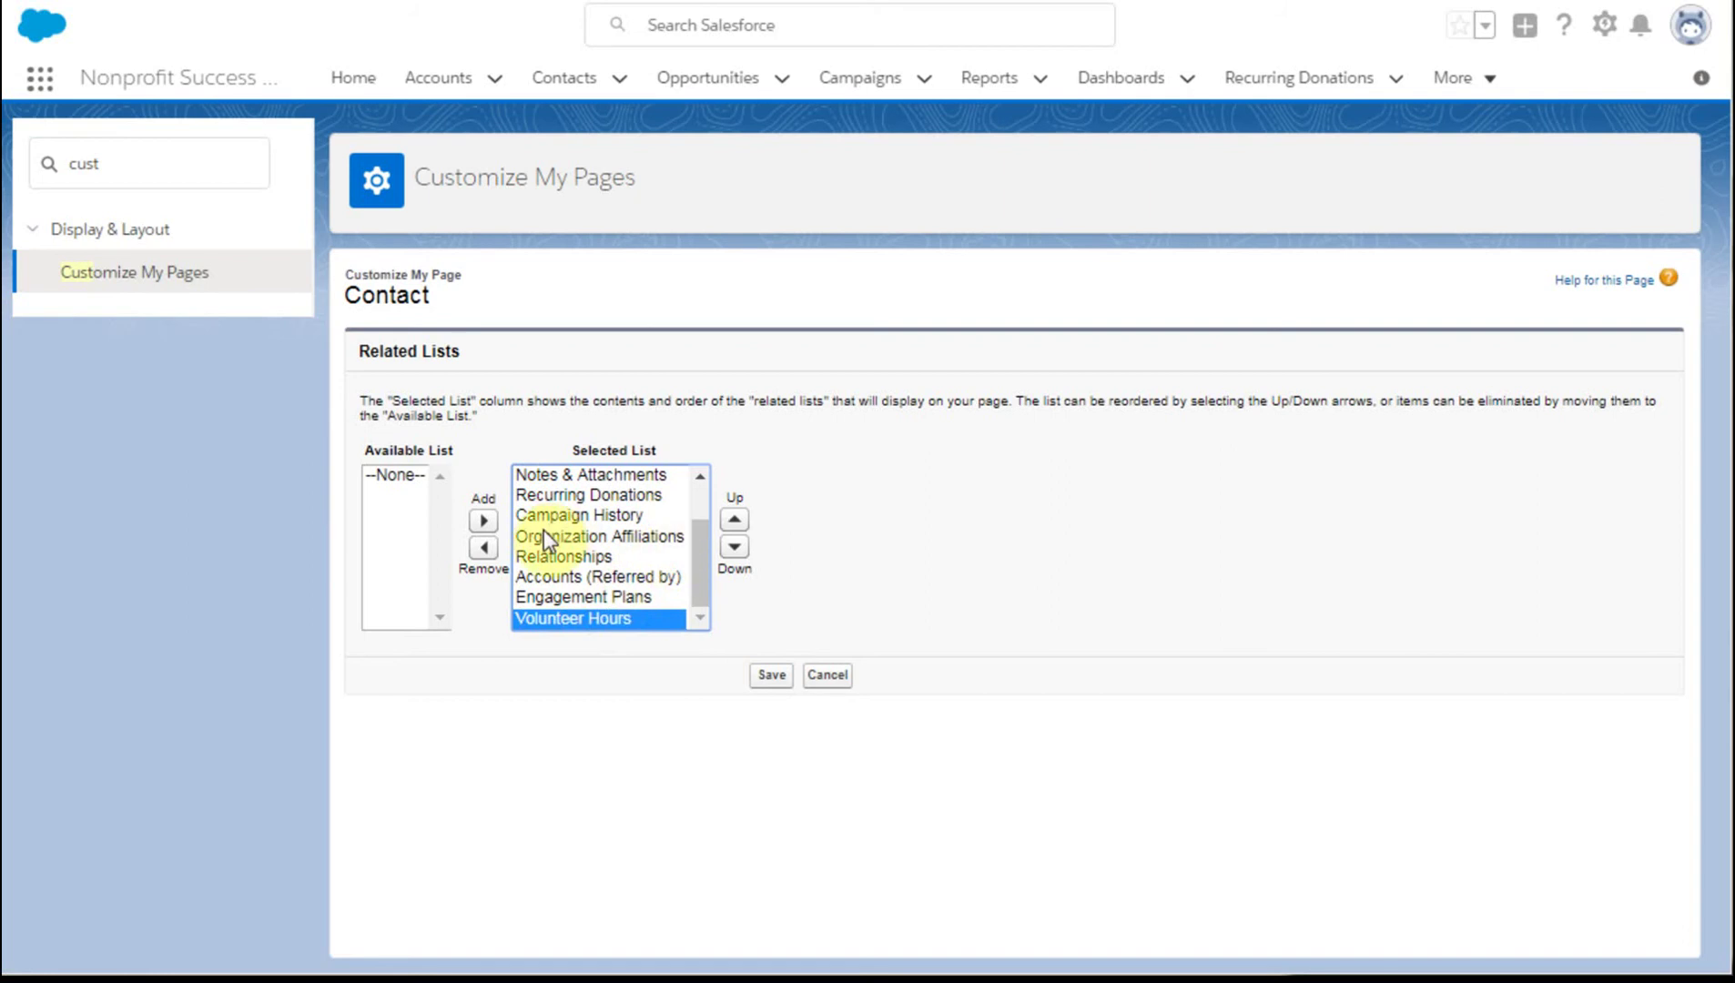
pyautogui.click(484, 551)
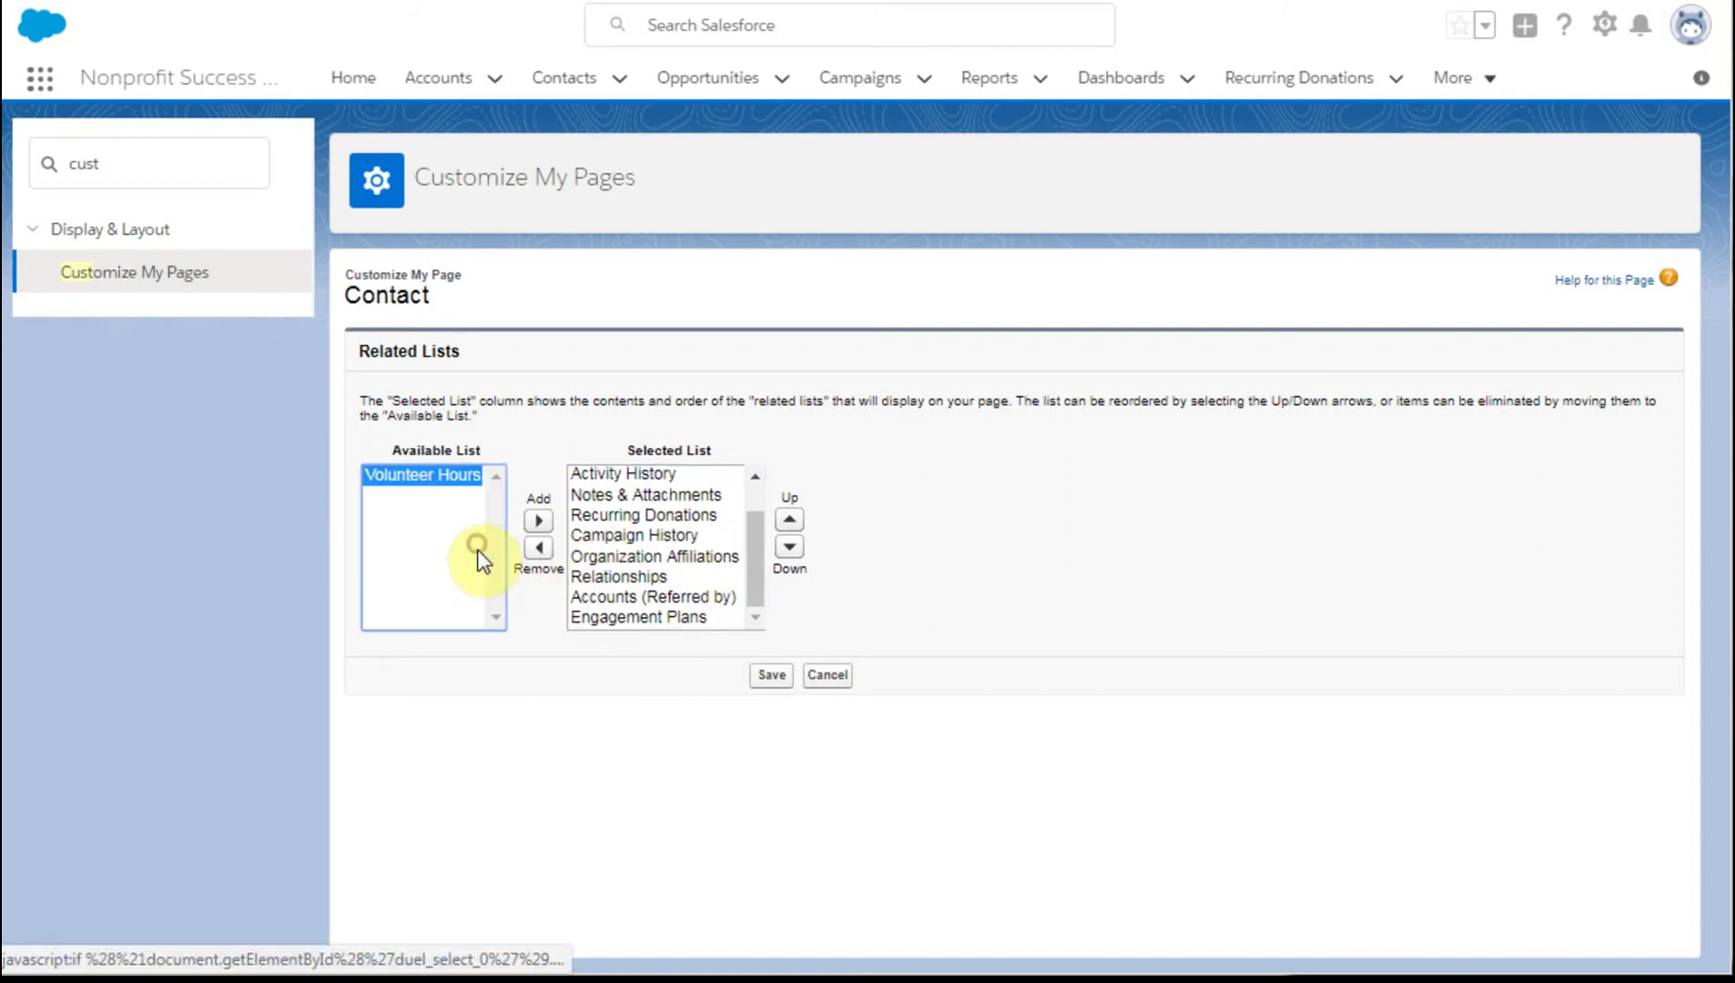
pyautogui.click(618, 620)
pyautogui.click(538, 547)
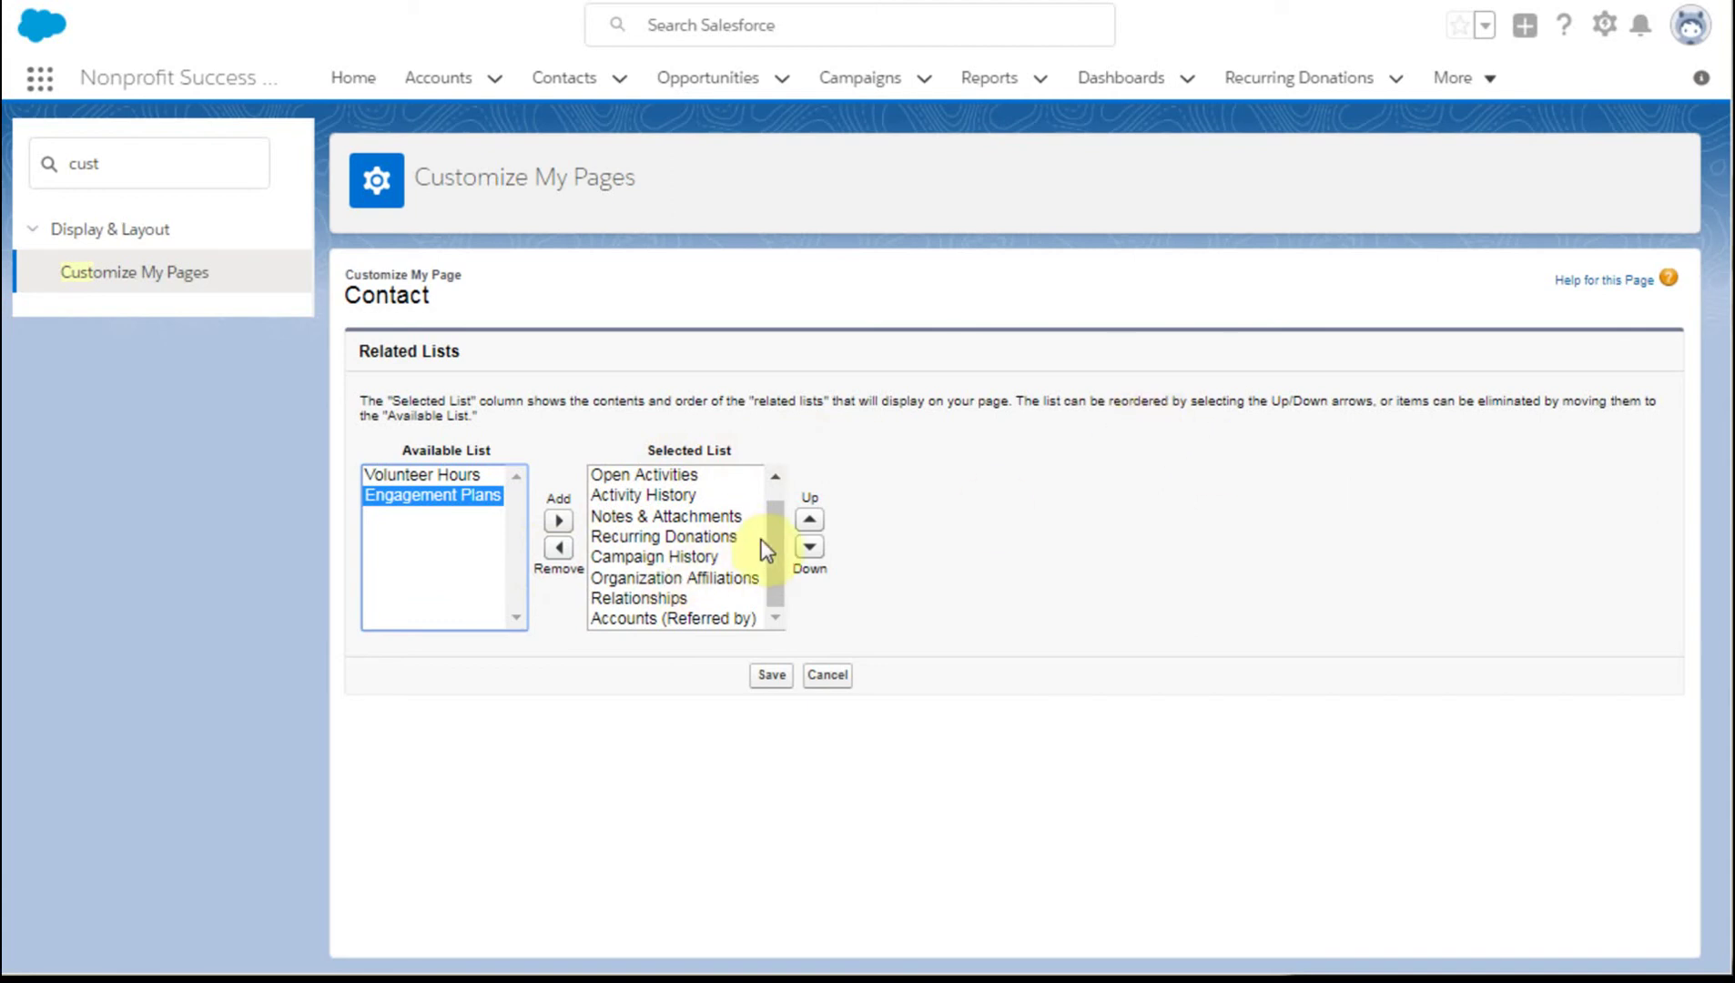
# Step: Move Campaign History up to just below Opportunities and save the arrangement
pyautogui.click(691, 554)
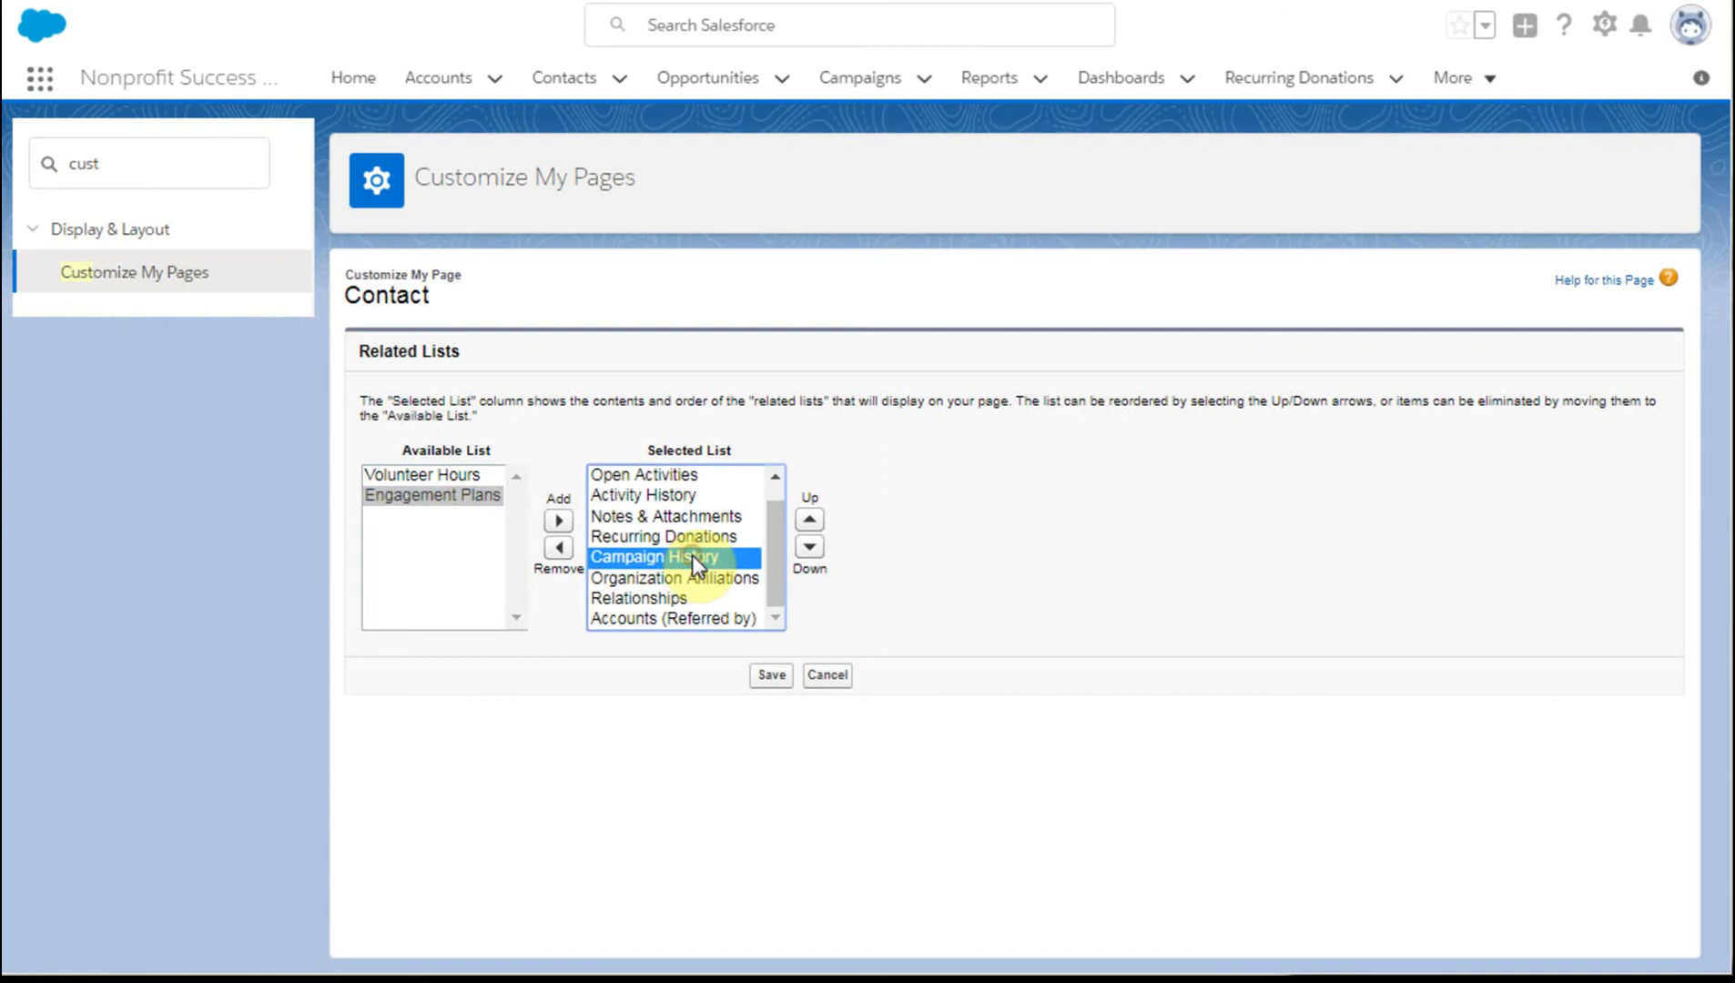
pyautogui.click(810, 520)
pyautogui.click(809, 521)
pyautogui.click(809, 521)
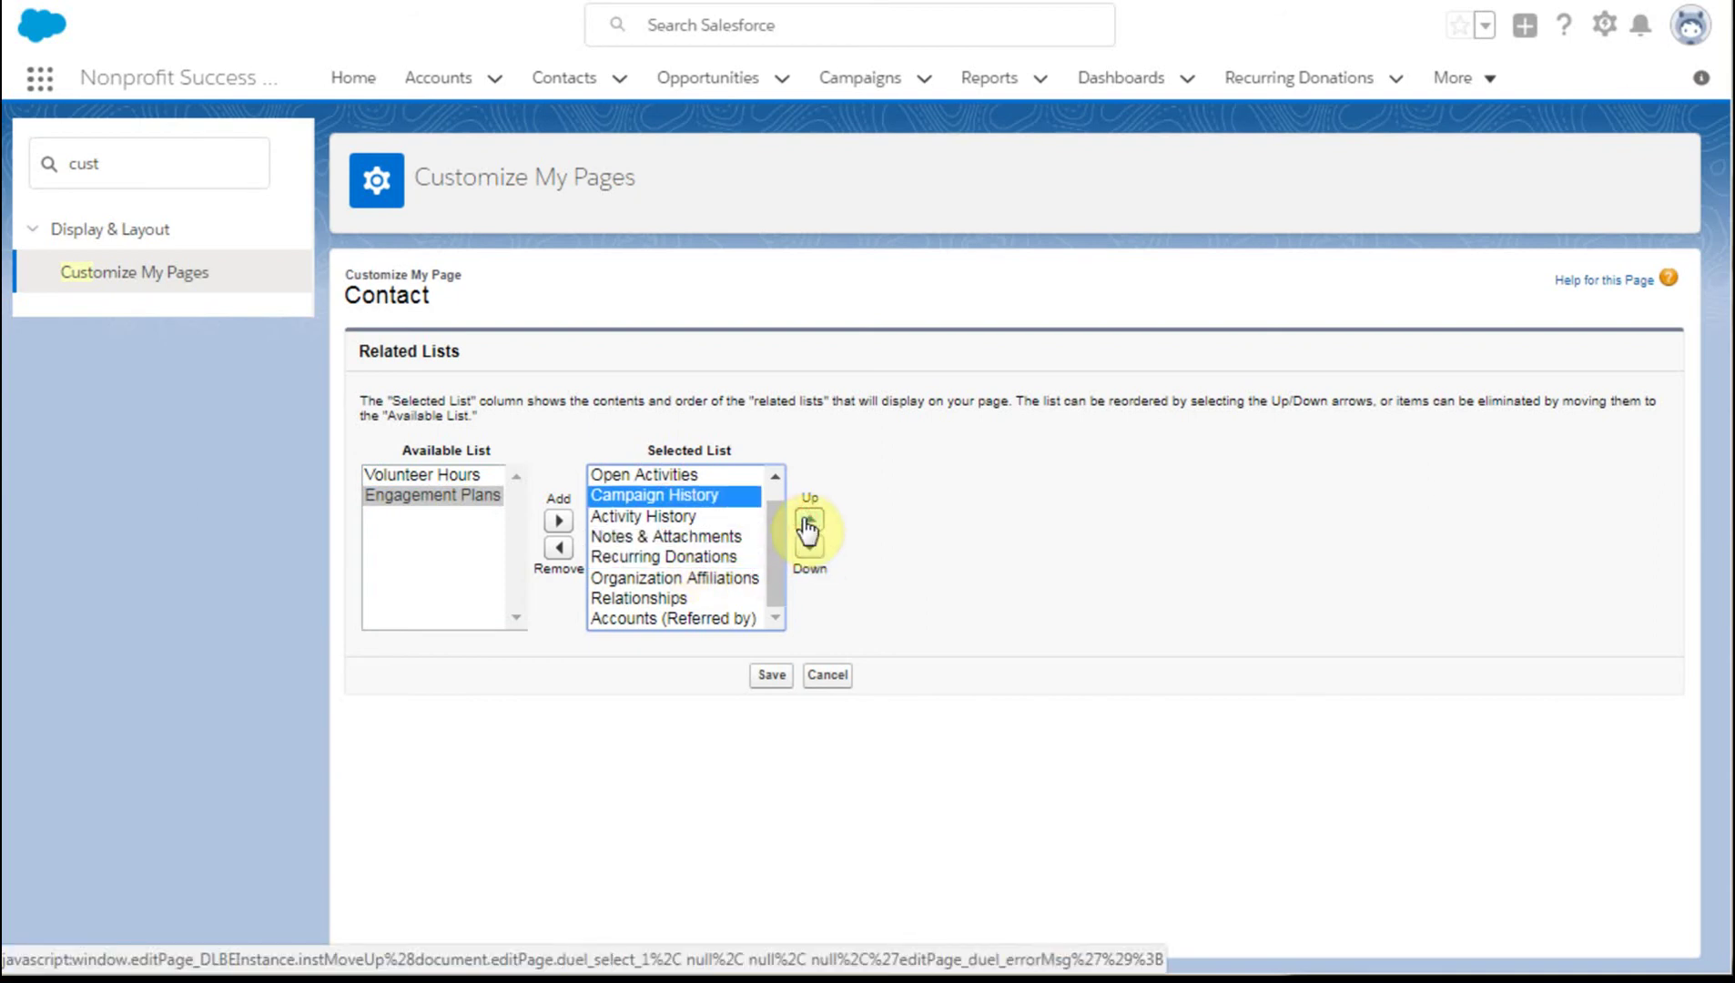
pyautogui.click(808, 523)
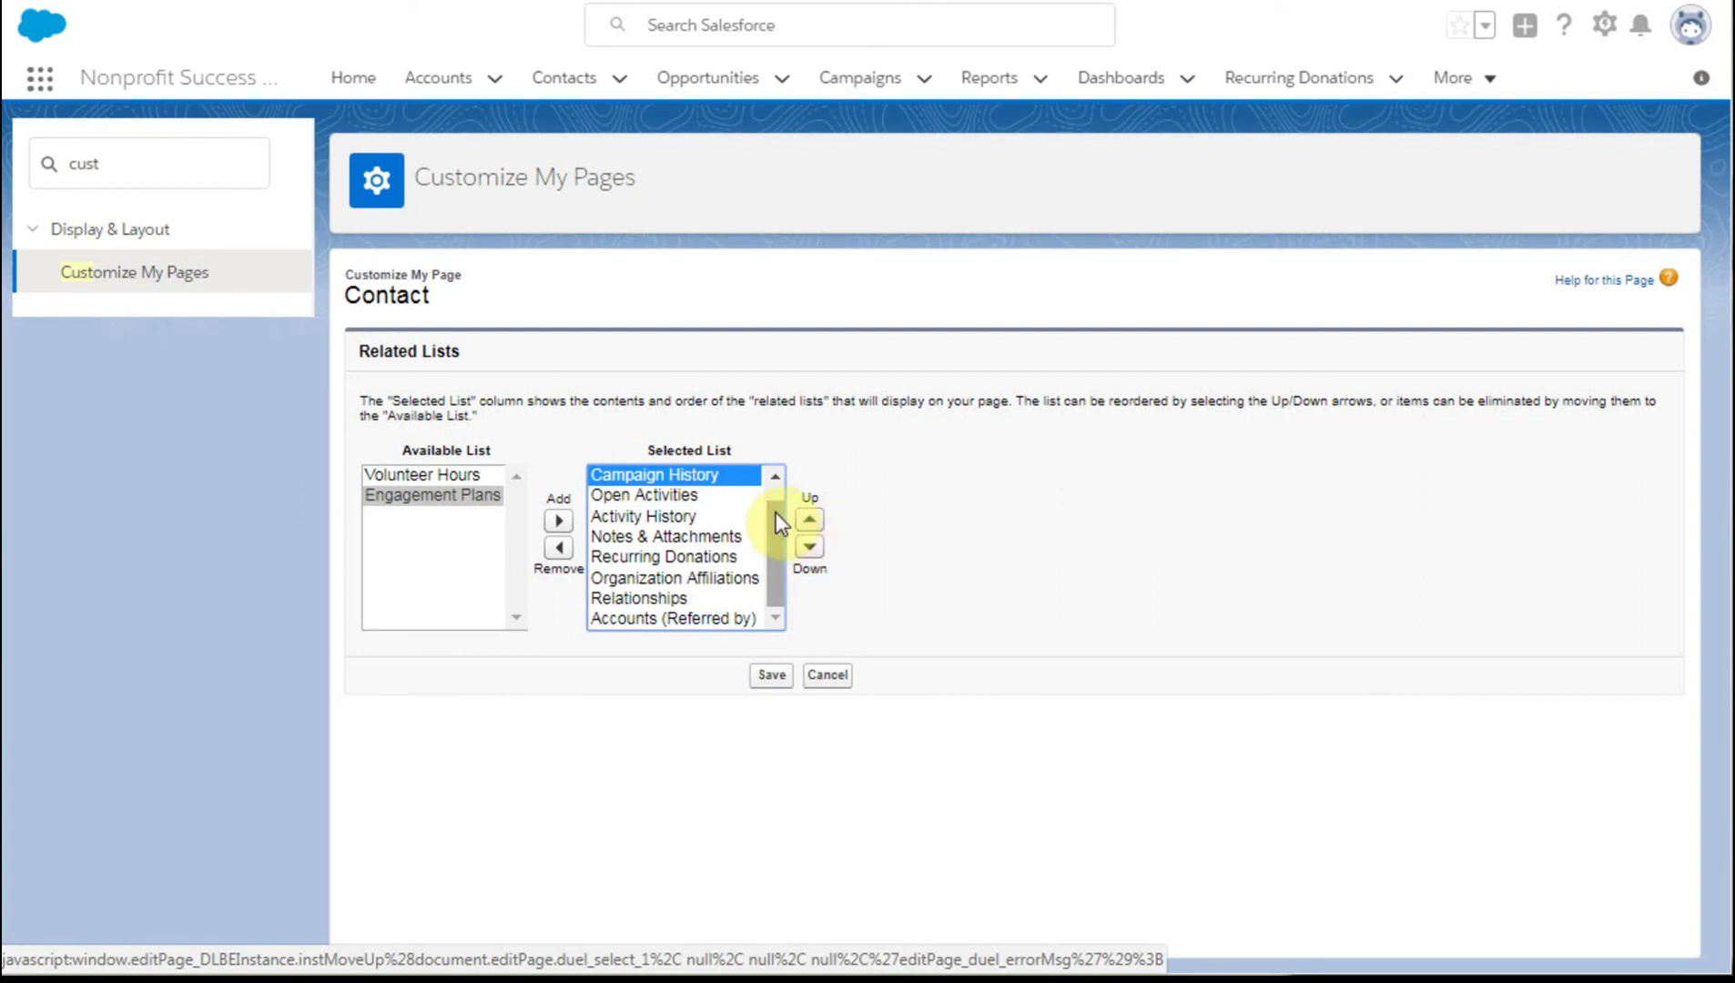
pyautogui.moveTo(775, 513); pyautogui.dragTo(771, 496)
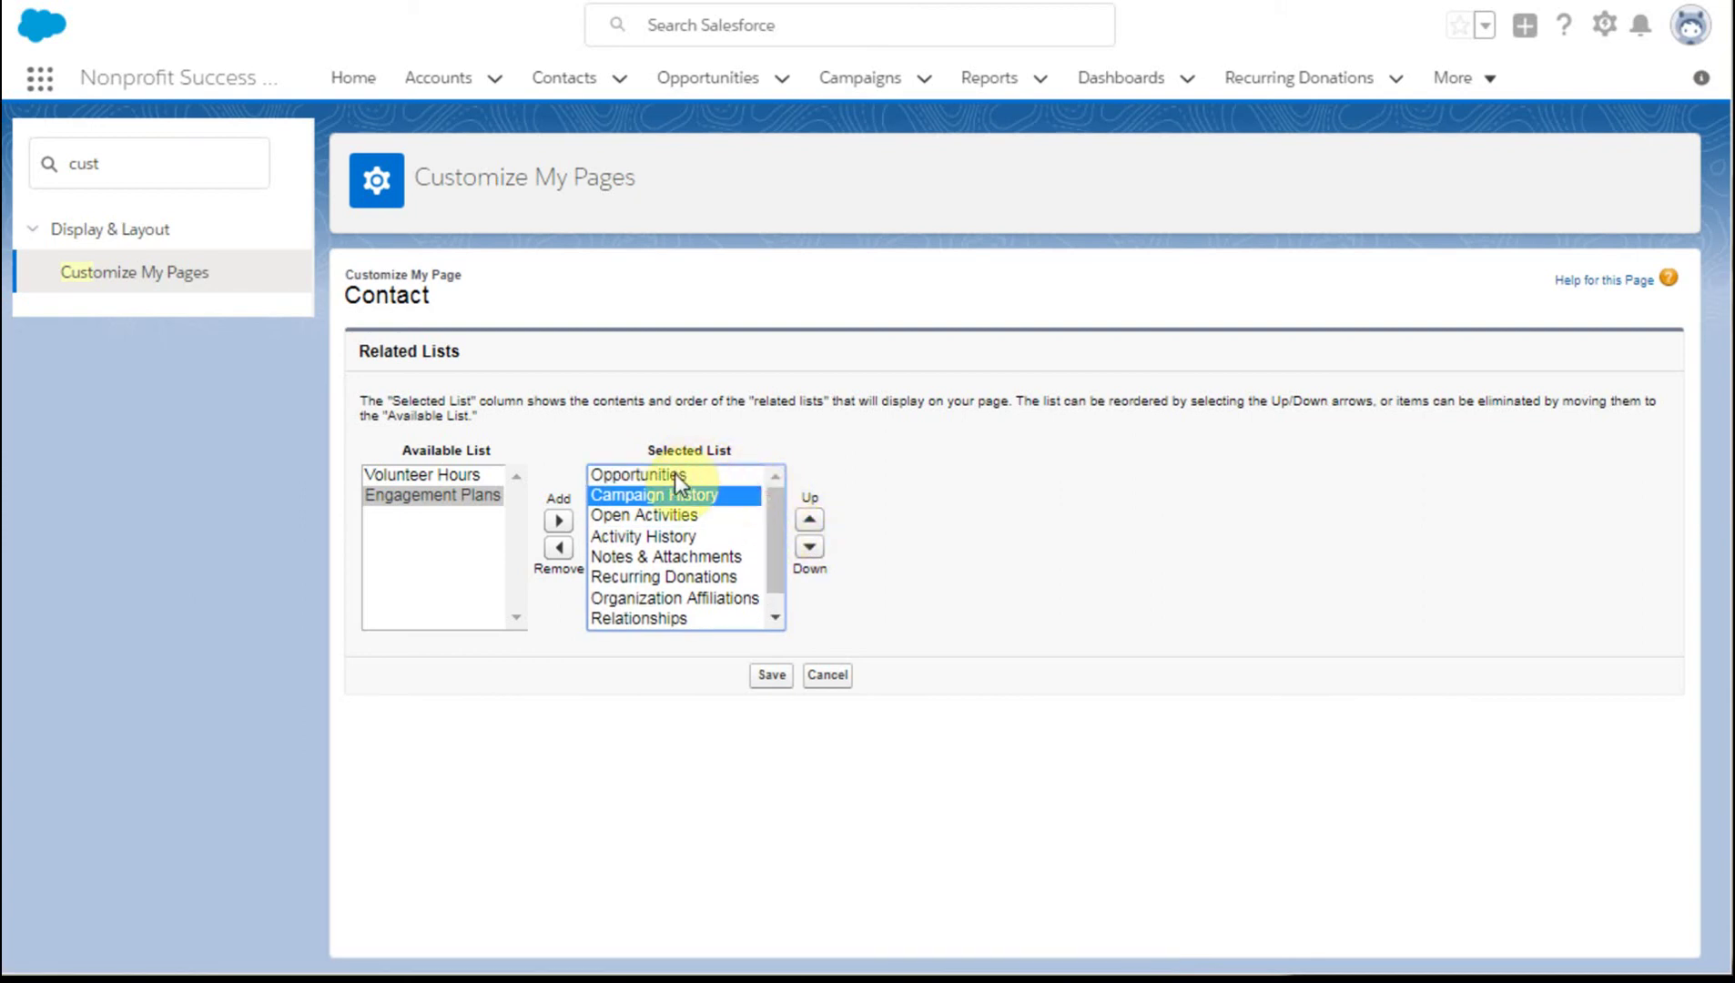
pyautogui.click(767, 679)
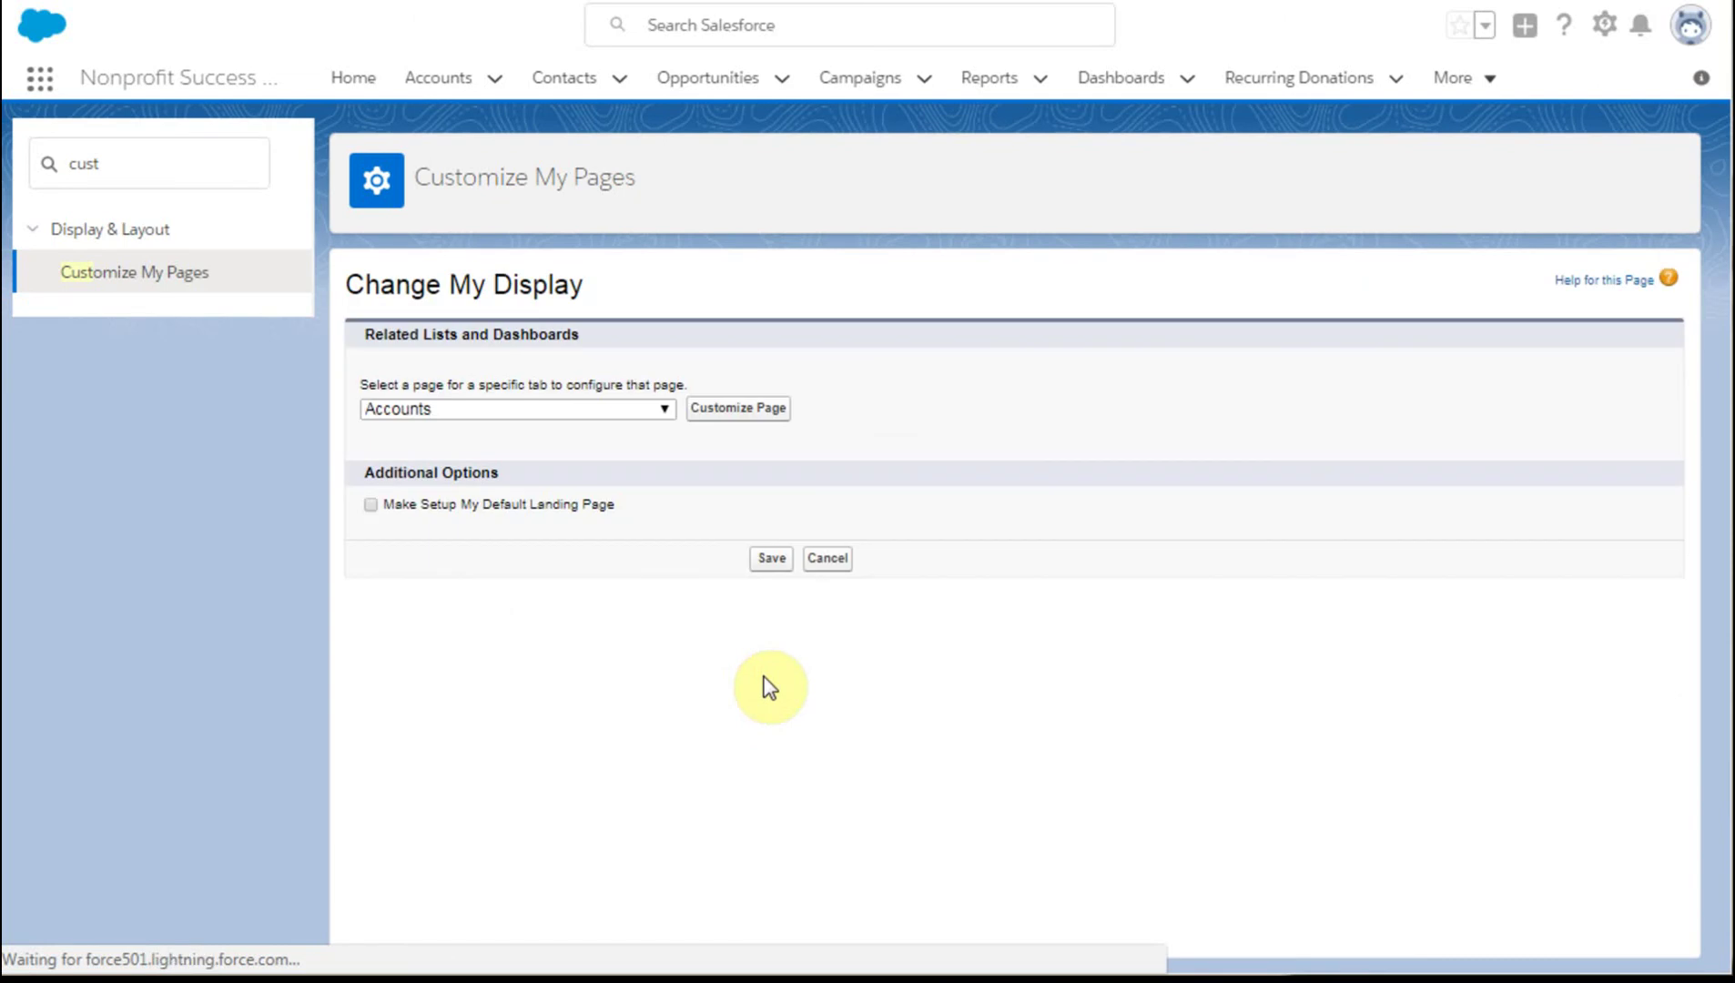
# Step: Save the Change My Display settings to apply the new Contact related lists
pyautogui.click(773, 565)
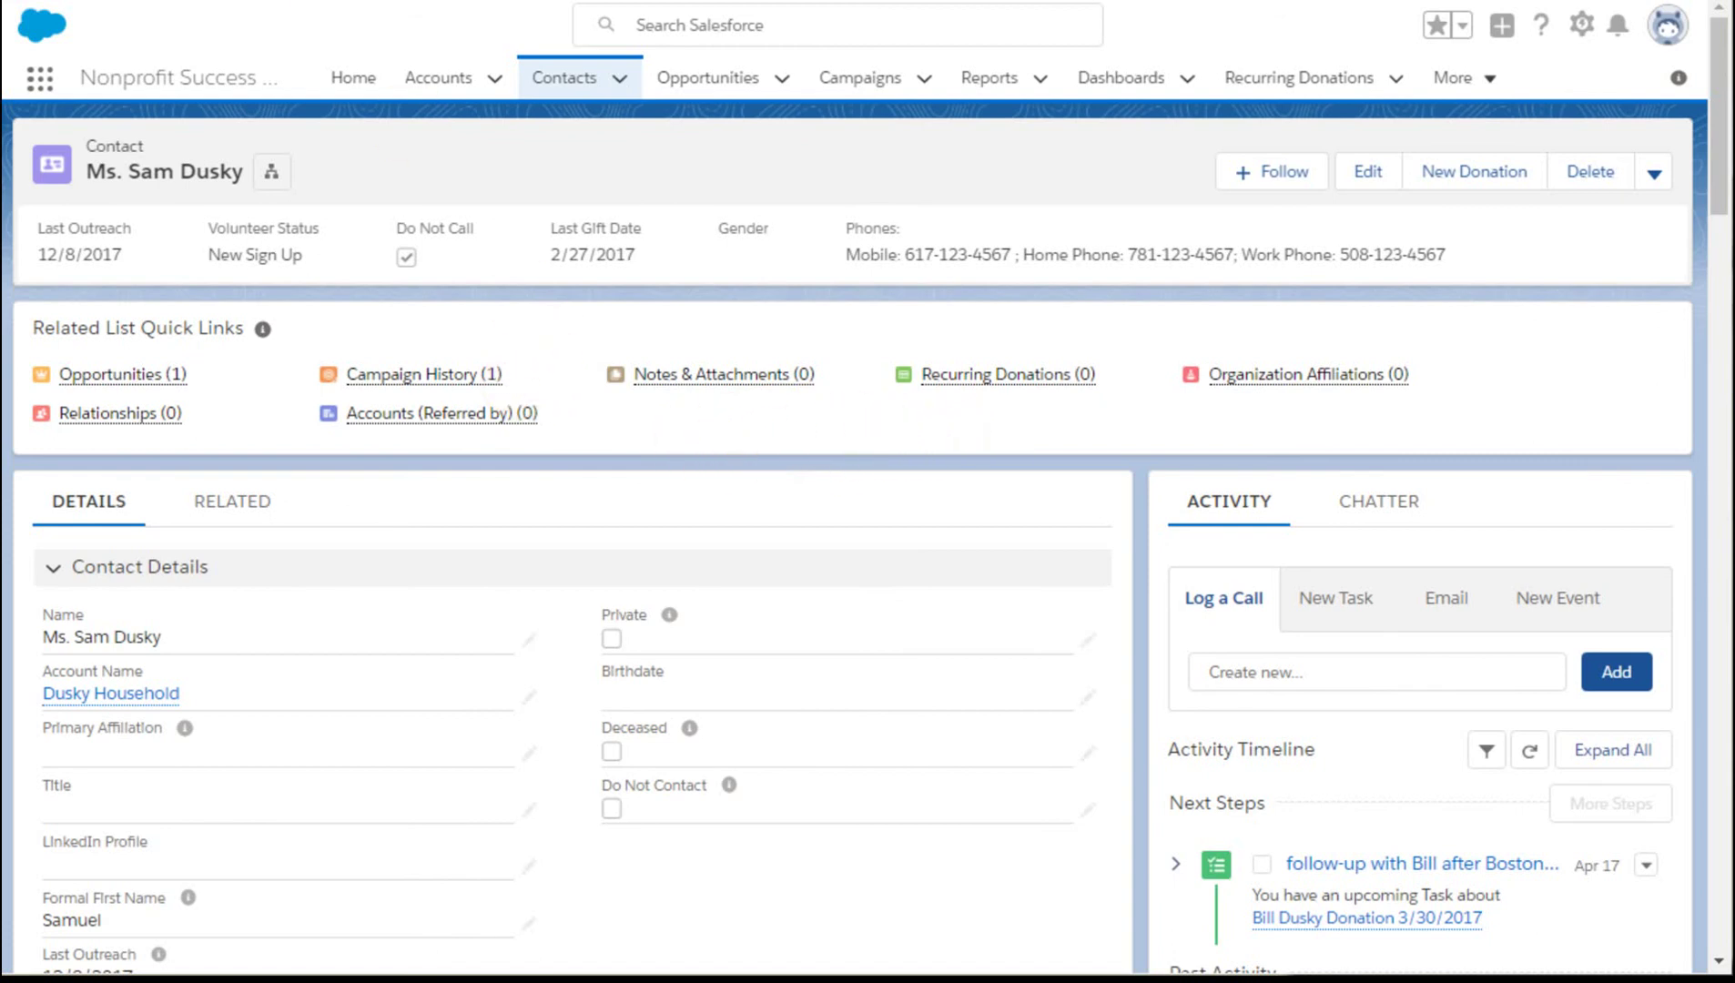
# Step: Check the contact's related lists: Campaign History sits under Opportunities, without Volunteer Hours or Engagement Plans
pyautogui.click(232, 501)
pyautogui.scroll(-2, 658, 600)
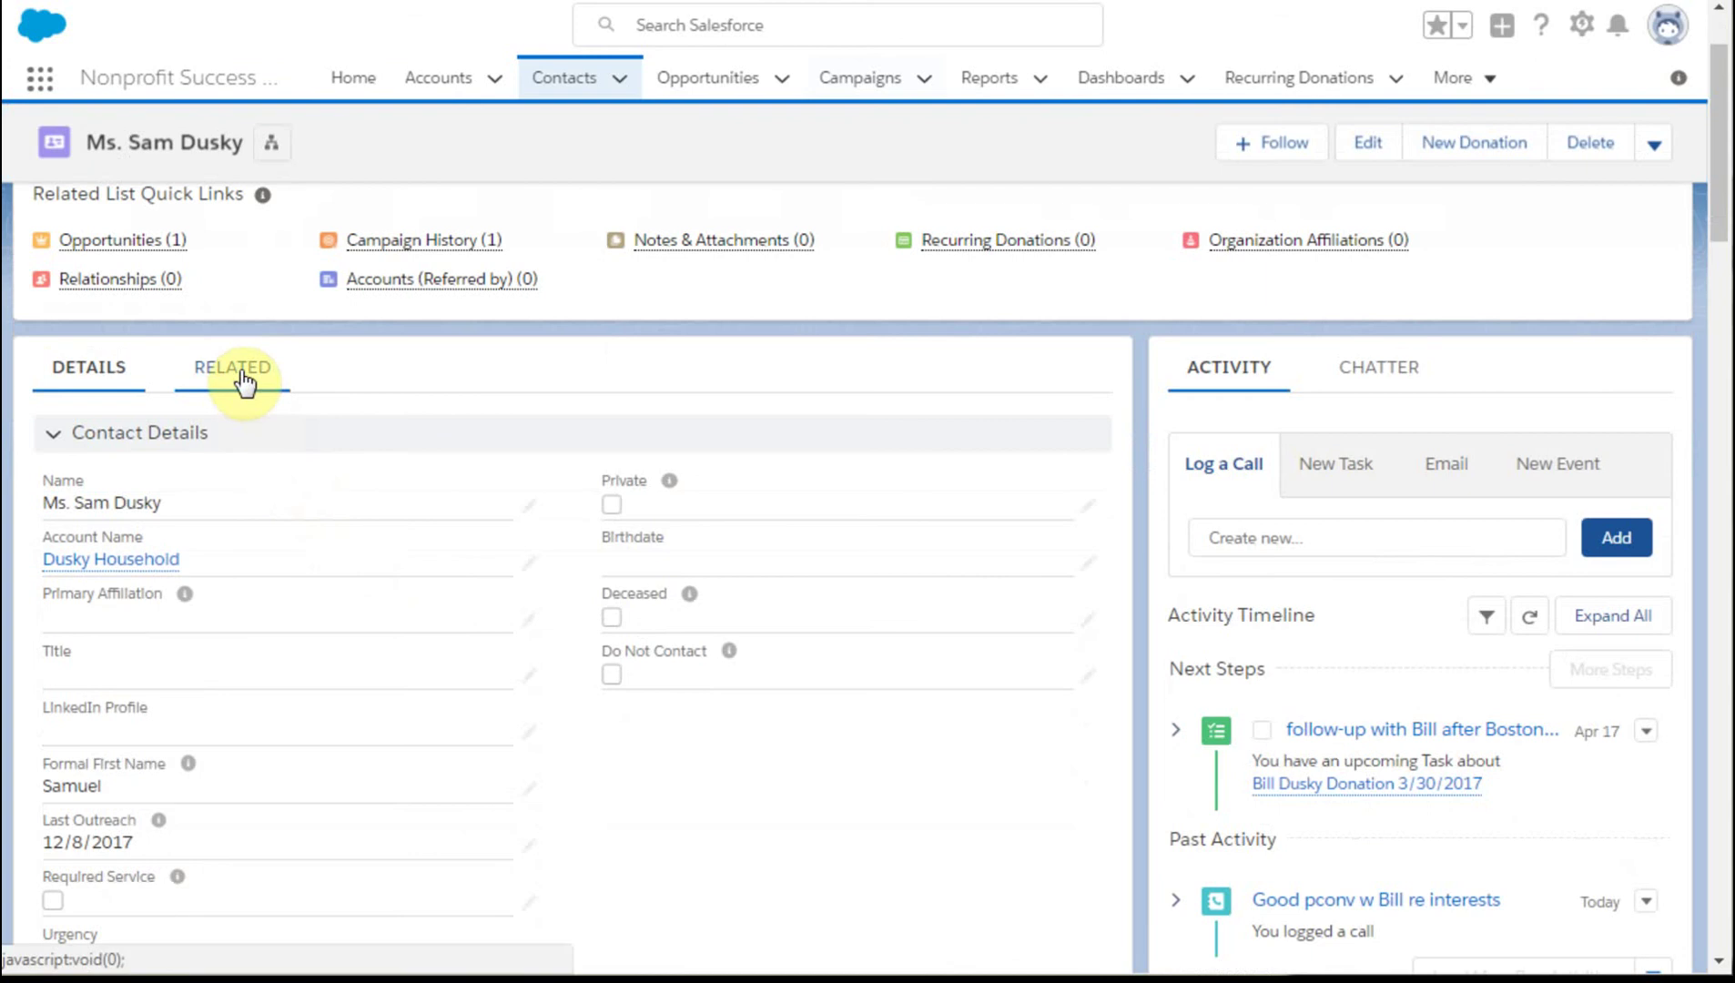
pyautogui.click(244, 382)
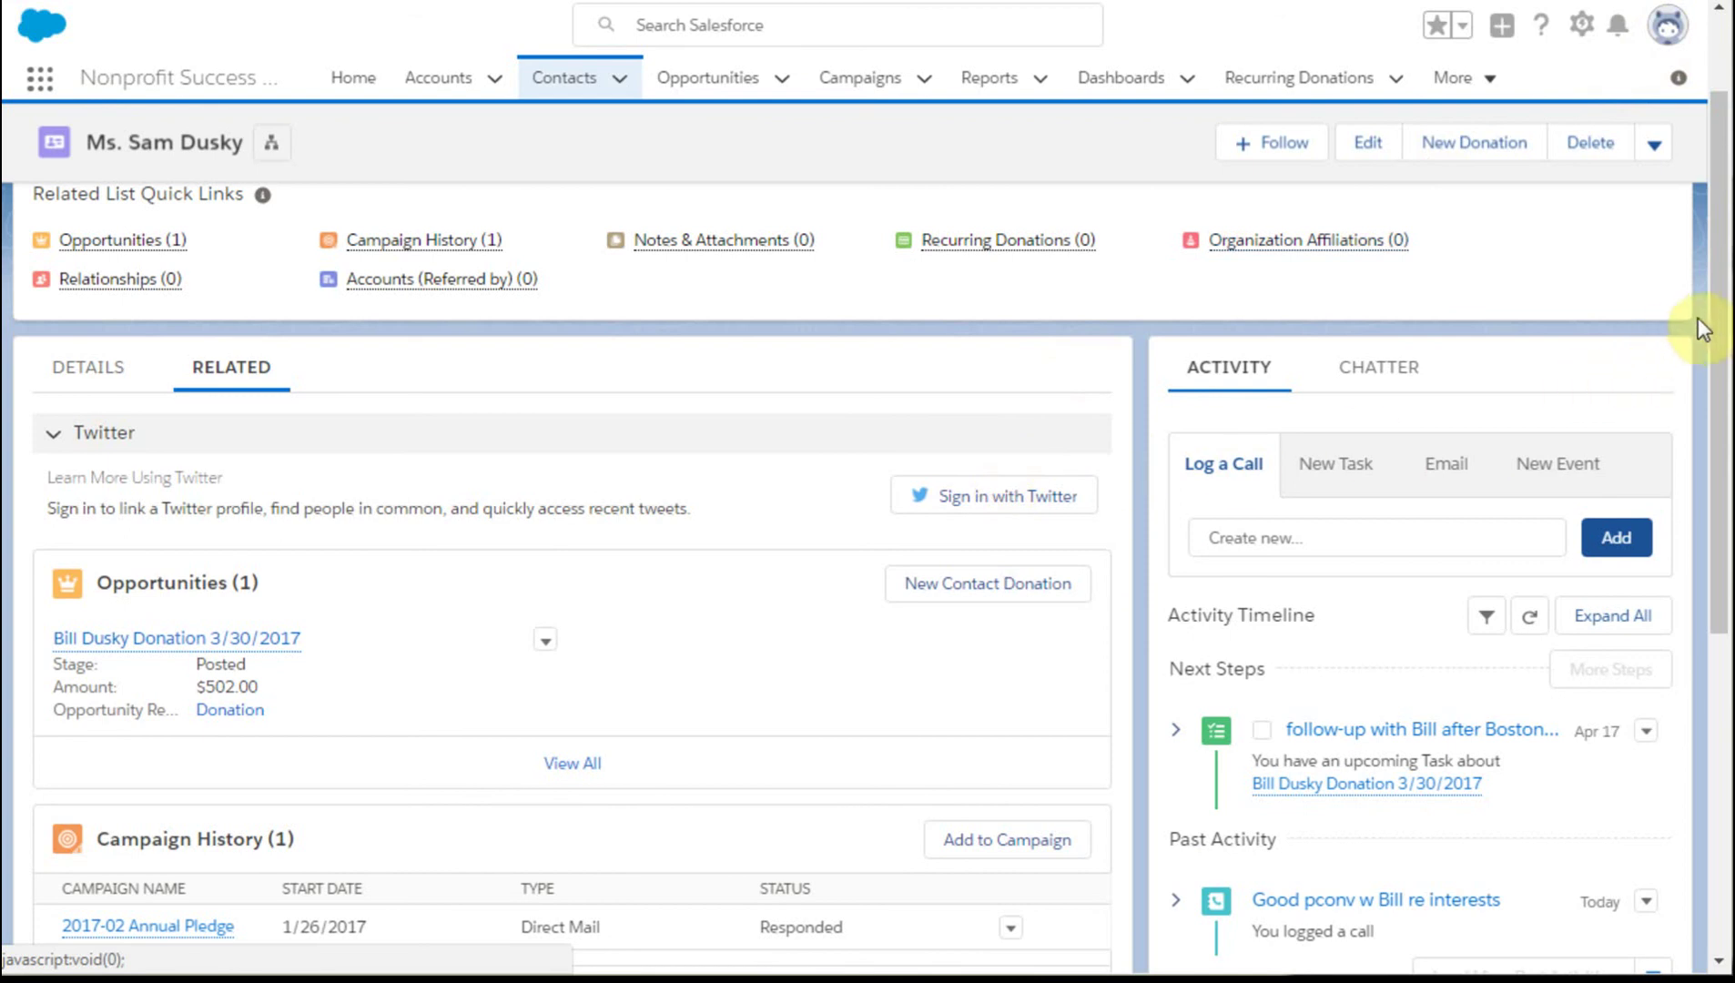
pyautogui.moveTo(1712, 310); pyautogui.dragTo(1669, 799)
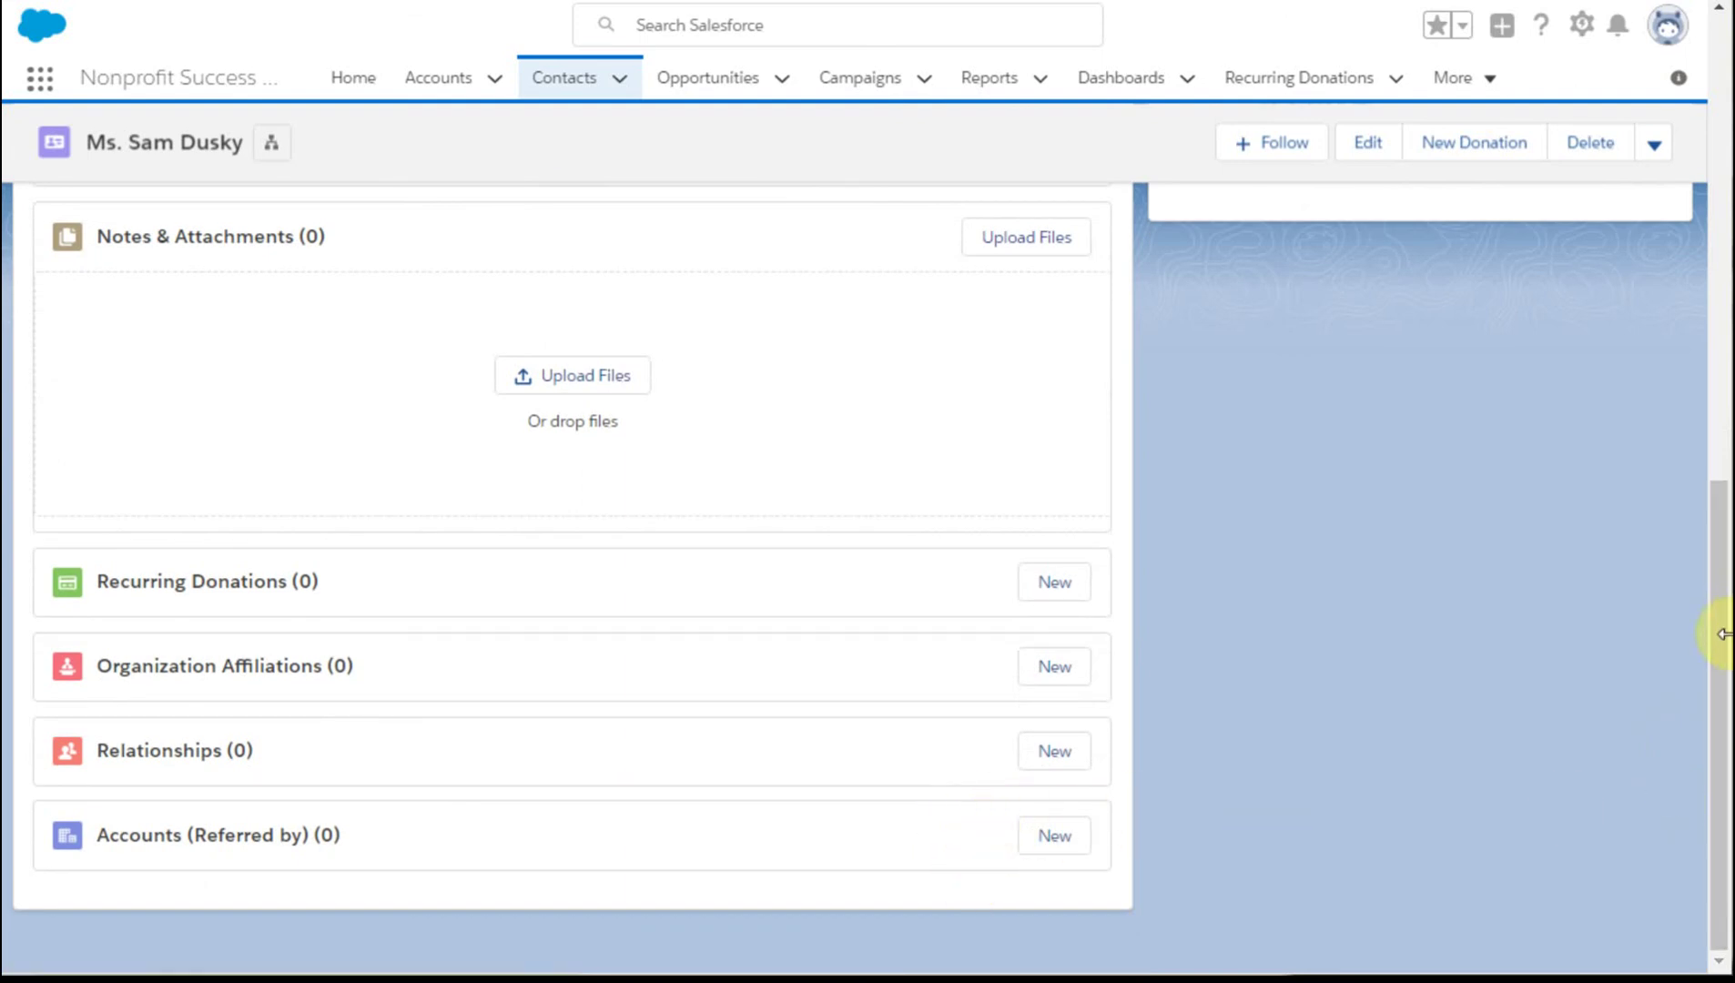
pyautogui.moveTo(1720, 648); pyautogui.dragTo(1714, 182)
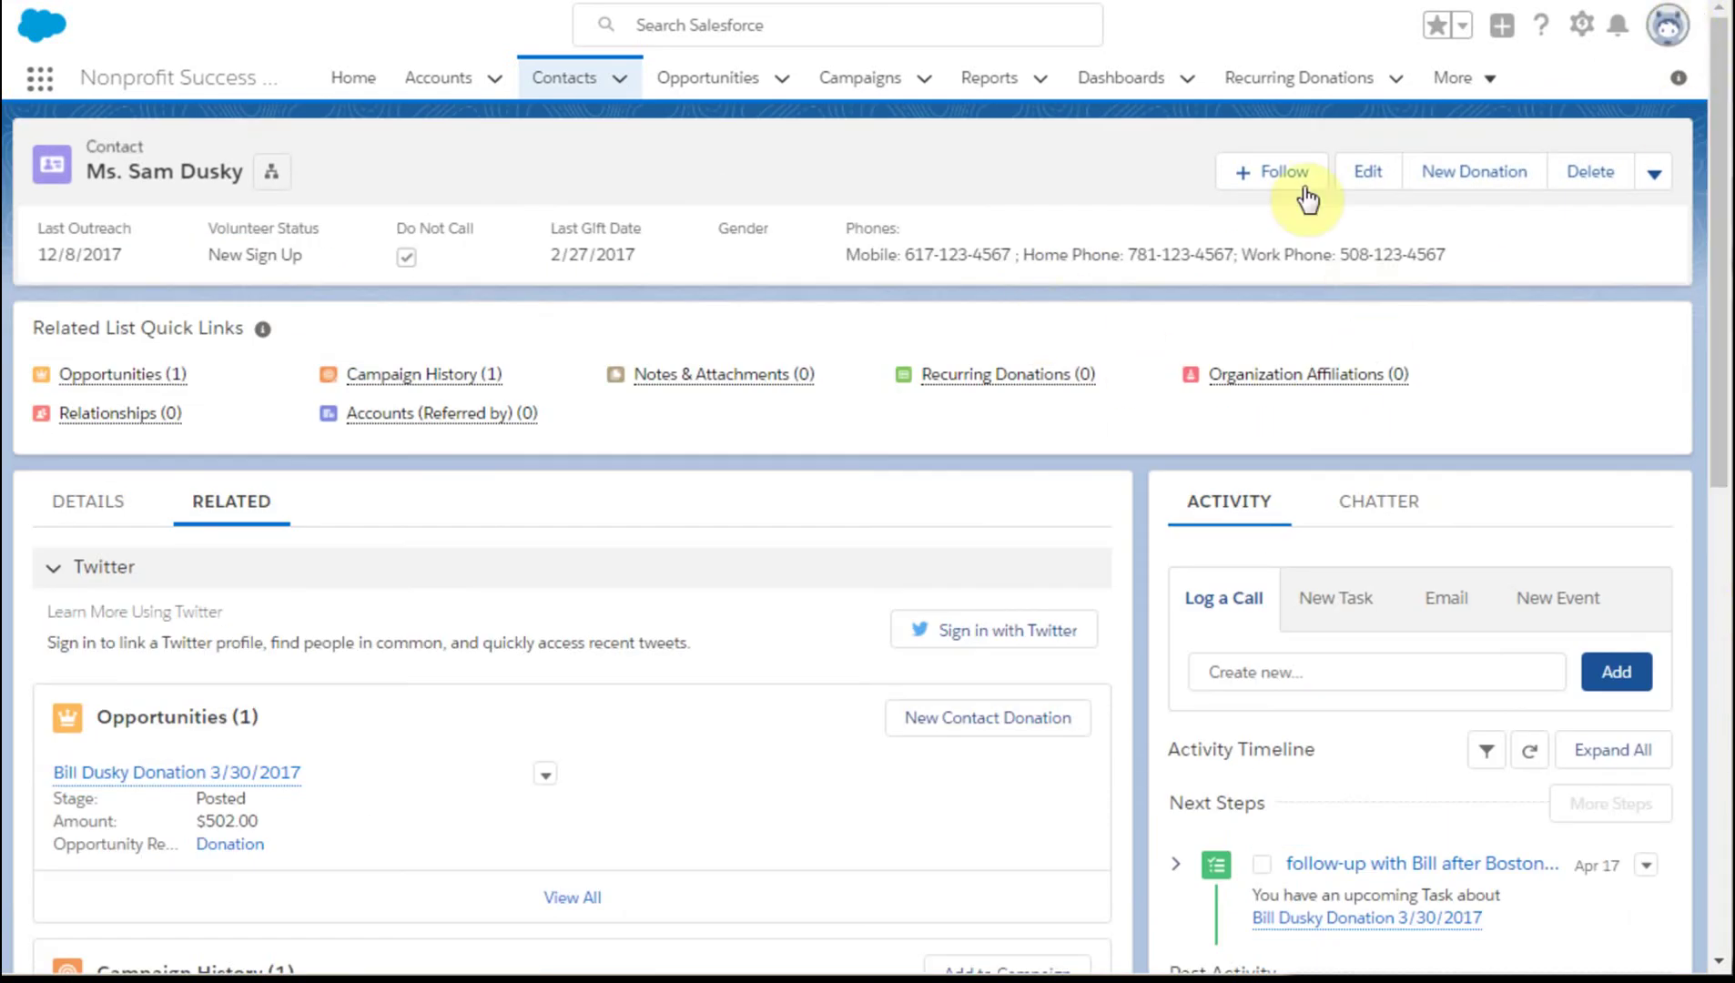